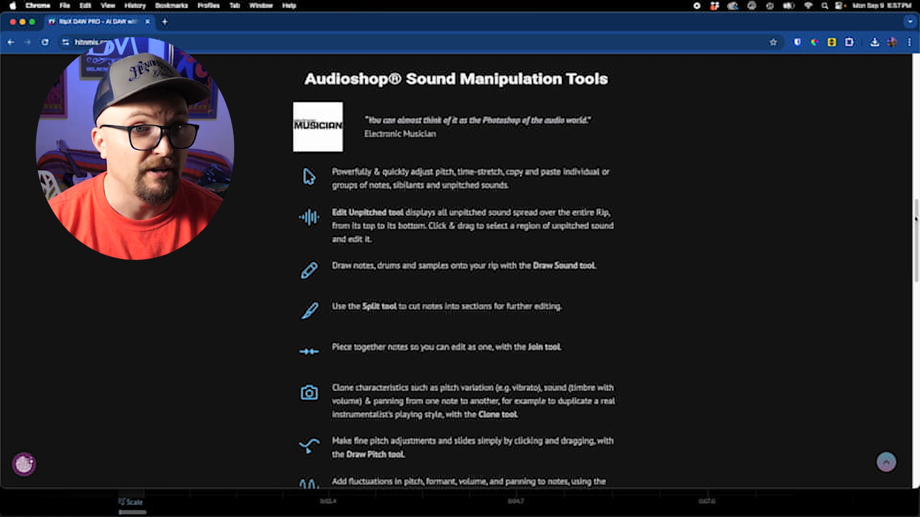
drag(915, 218, 916, 229)
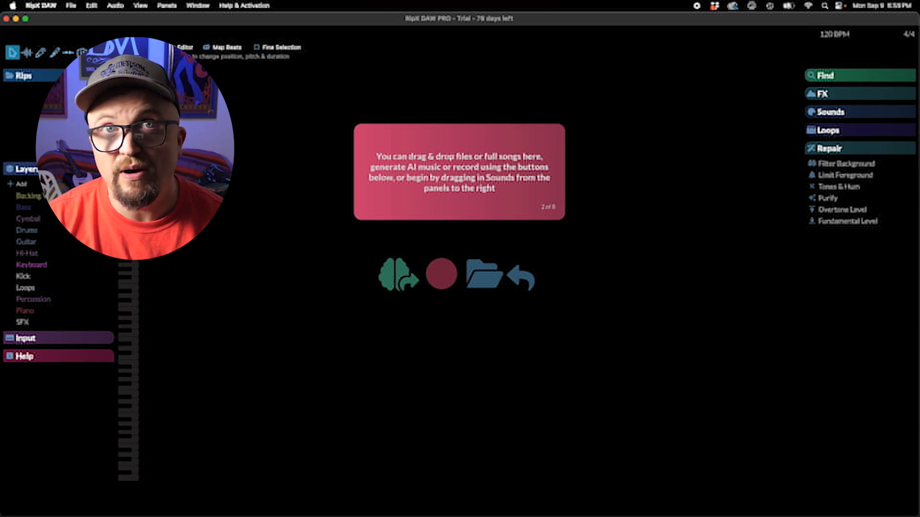
Step: Import the song 05 Losing Tread and rip it into separate Voice, Bass, and Other Sounds & Instruments layers
drag(714, 232, 442, 247)
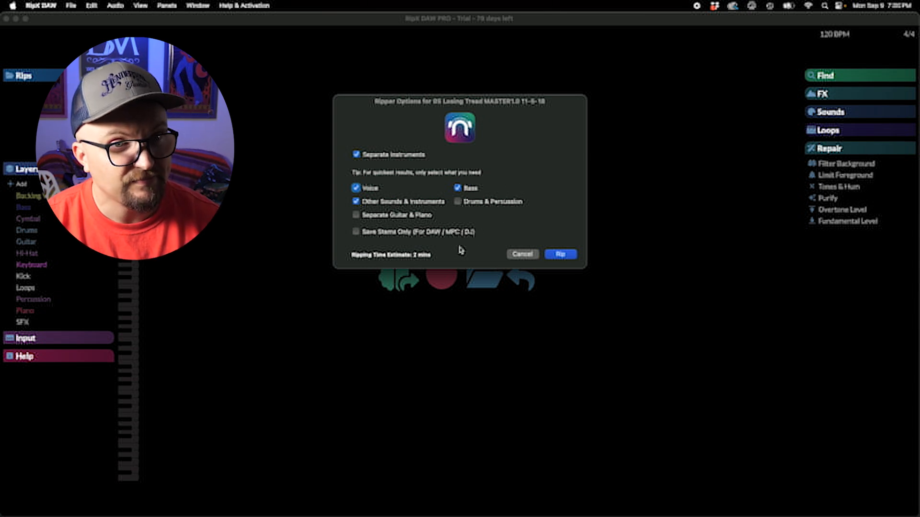
click(558, 255)
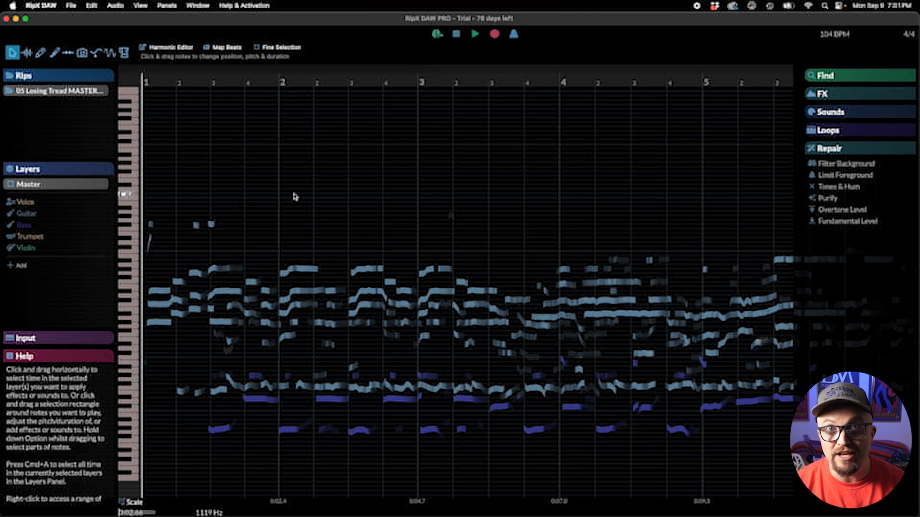
Step: Review the instrument layers of the ripped song by expanding and collapsing its stem list and the Layers list
click(160, 294)
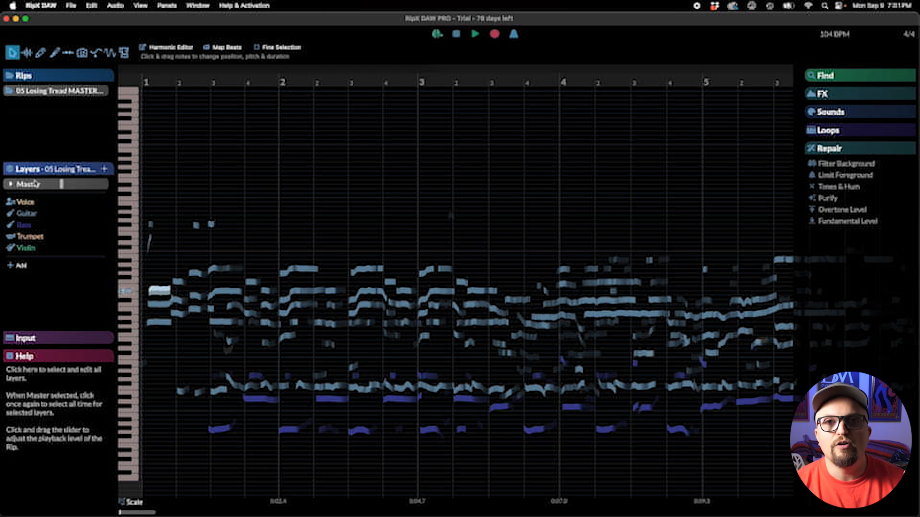
click(10, 92)
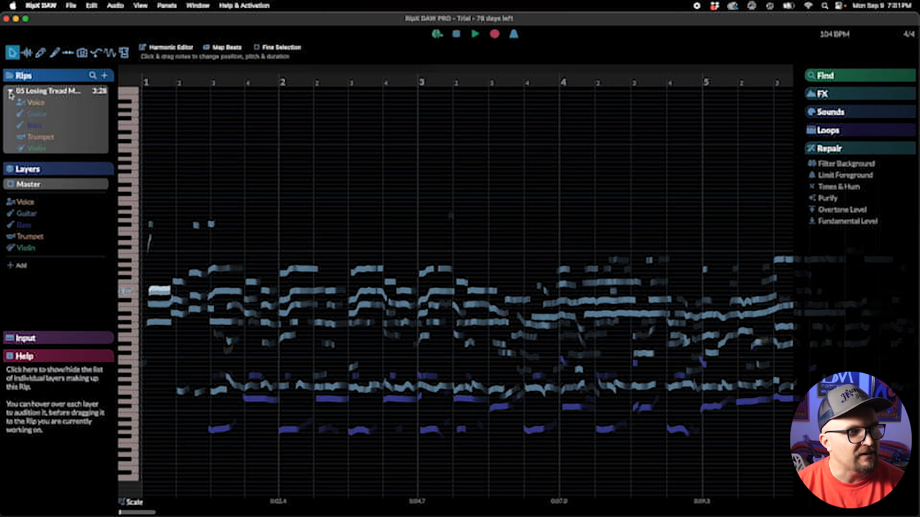
click(11, 92)
click(11, 169)
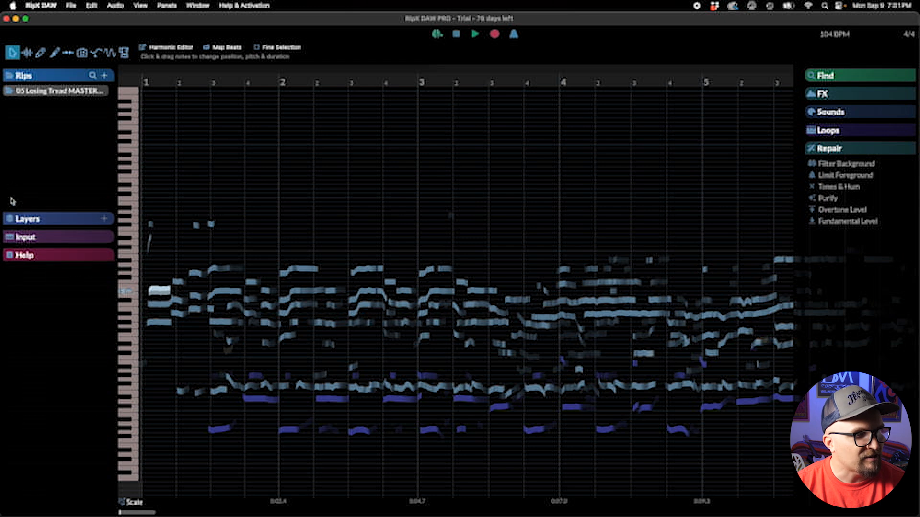
click(14, 218)
Step: Solo the Voice layer and listen to the vocal from about bar 9
mouse_move(42, 201)
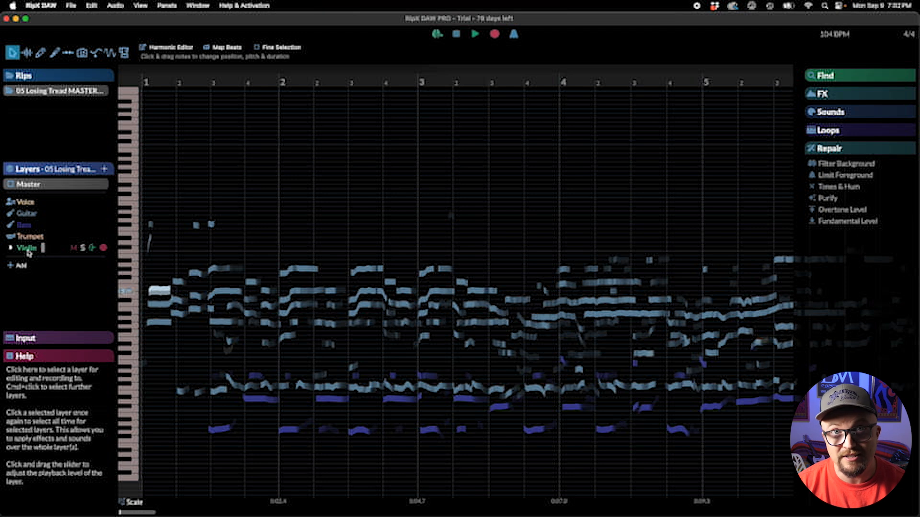
click(42, 202)
click(82, 201)
scroll(353, 322, down, 5)
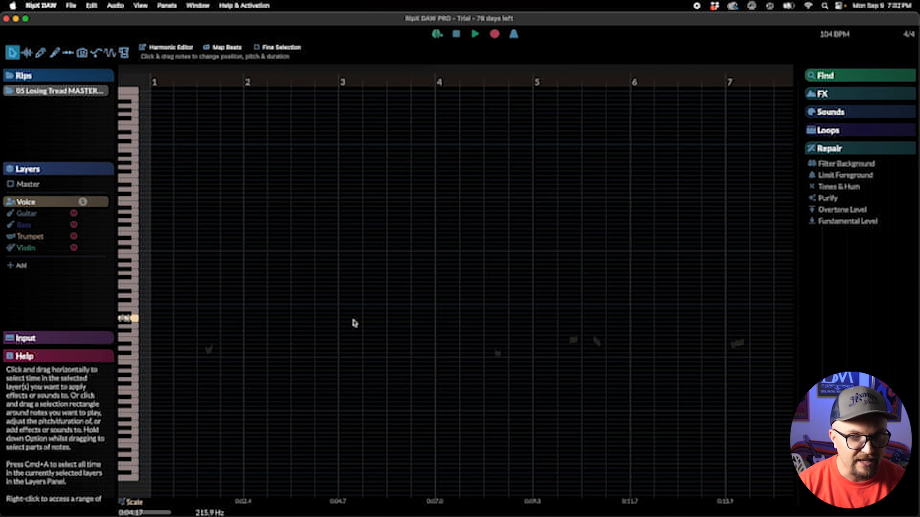
scroll(353, 322, down, 1)
click(348, 99)
key(space)
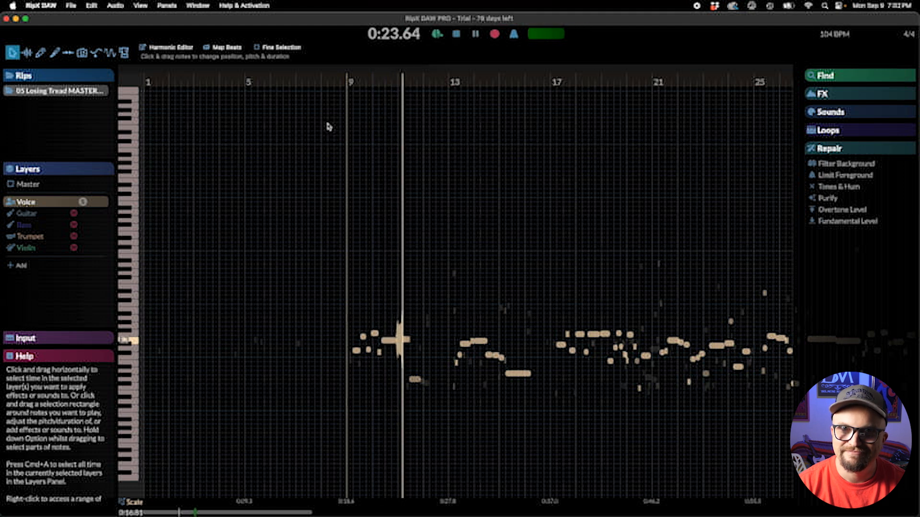
key(space)
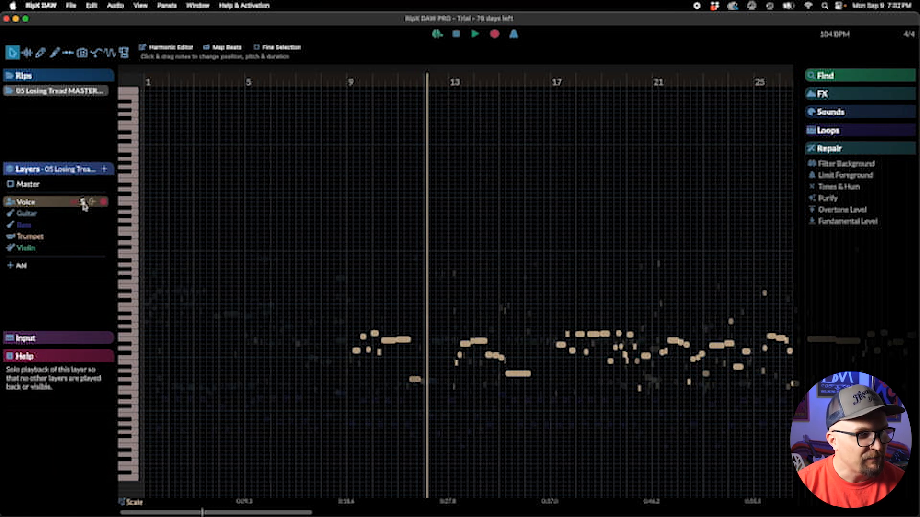
Step: Solo the Guitar layer and listen to it from the start of the song
click(53, 215)
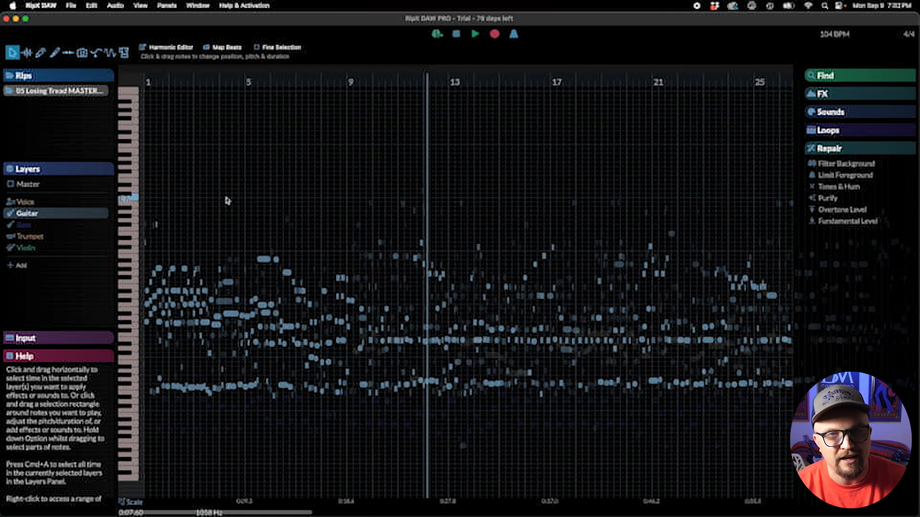
drag(178, 178, 141, 179)
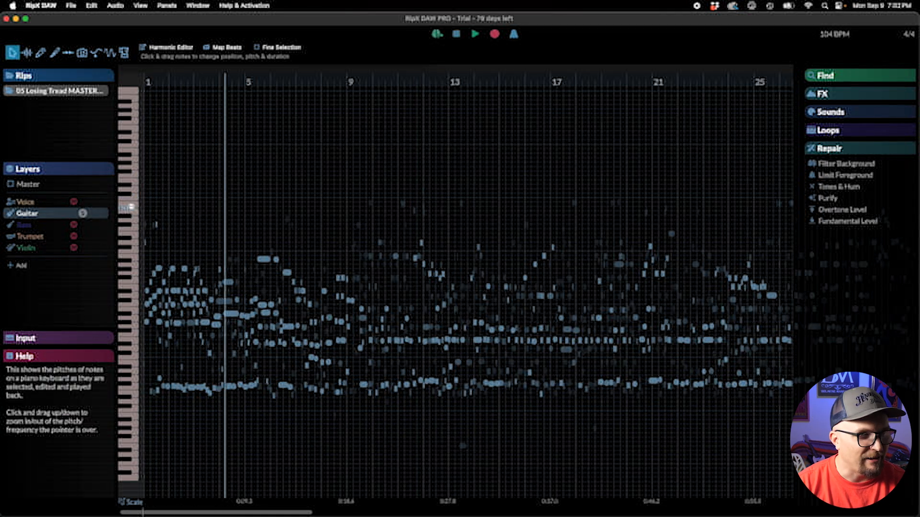
click(144, 192)
key(space)
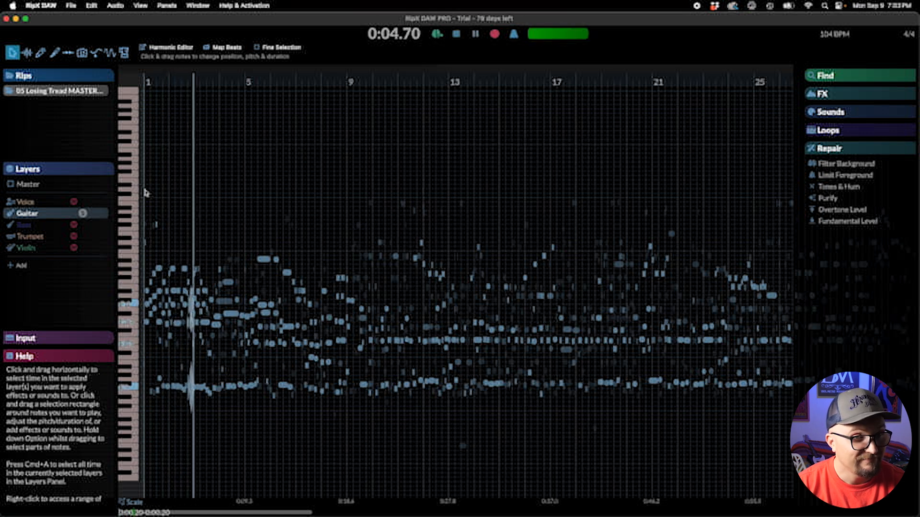
key(space)
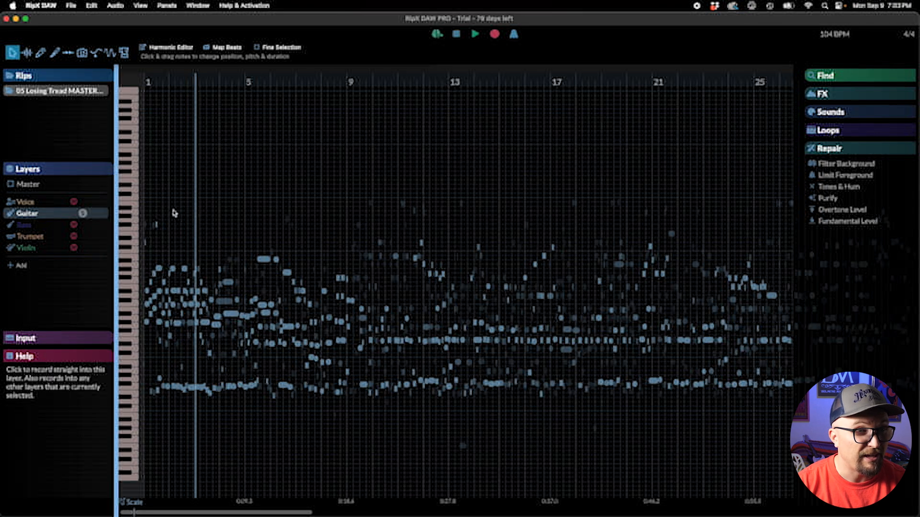
Step: Audition the individual notes of the guitar's first chord in bar 1 and review the chord names above the bars
scroll(165, 212, up, 10)
drag(152, 436, 328, 437)
drag(178, 447, 66, 447)
click(181, 272)
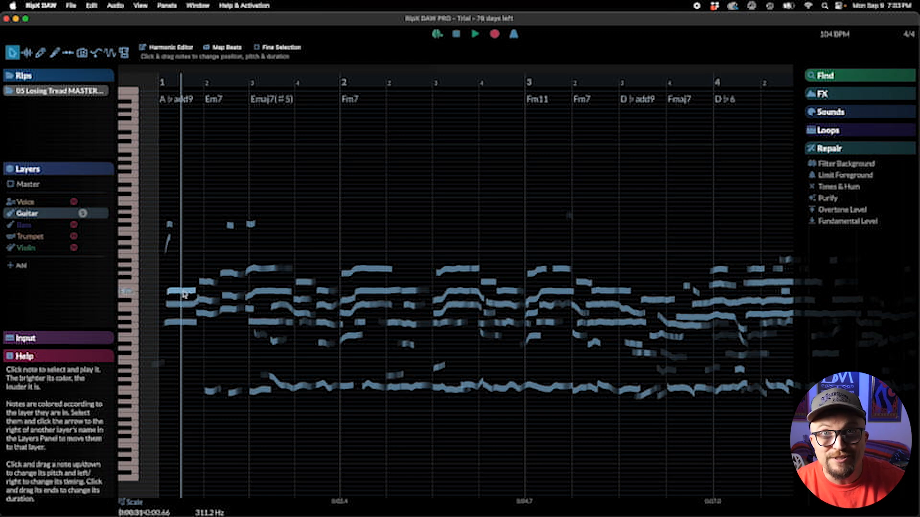
click(185, 292)
click(185, 305)
click(186, 323)
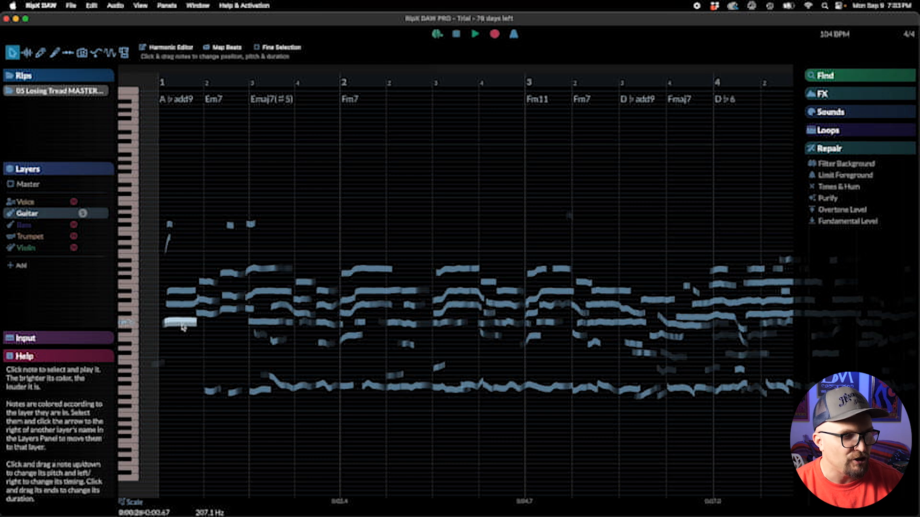
click(183, 307)
click(183, 295)
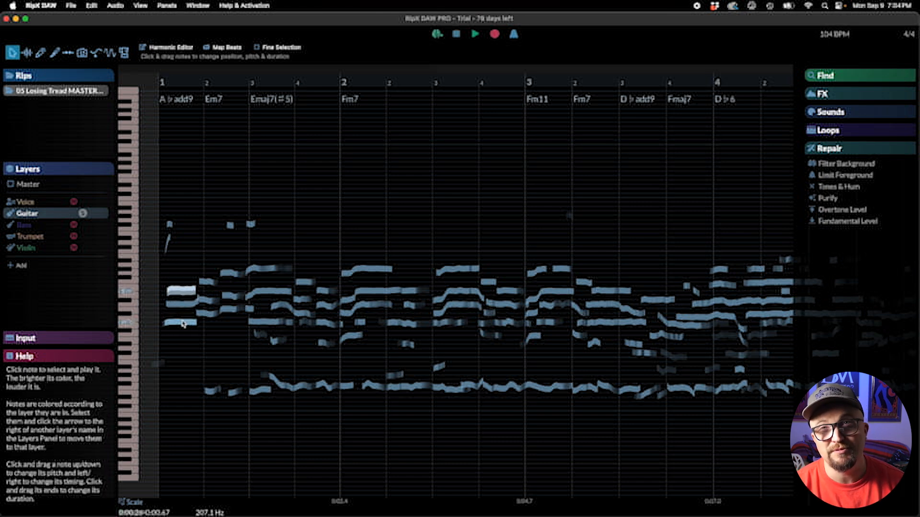
click(184, 324)
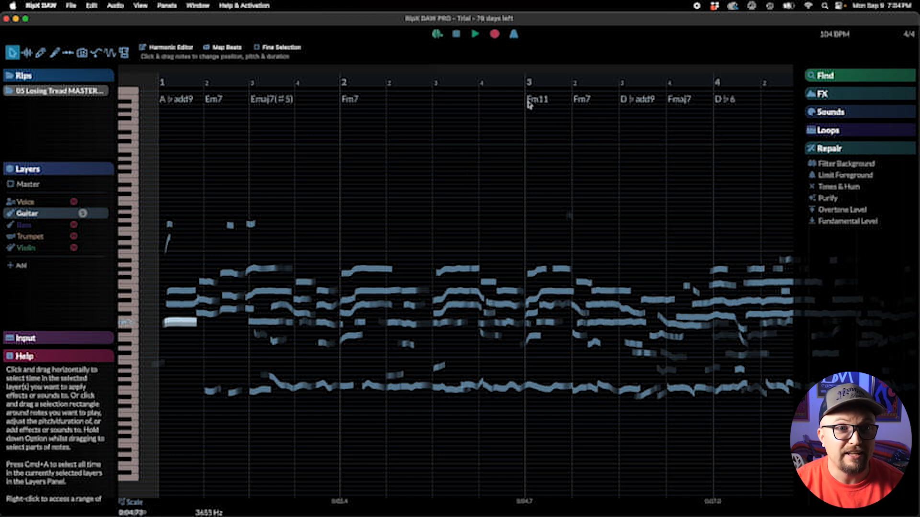
mouse_move(538, 102)
mouse_move(679, 105)
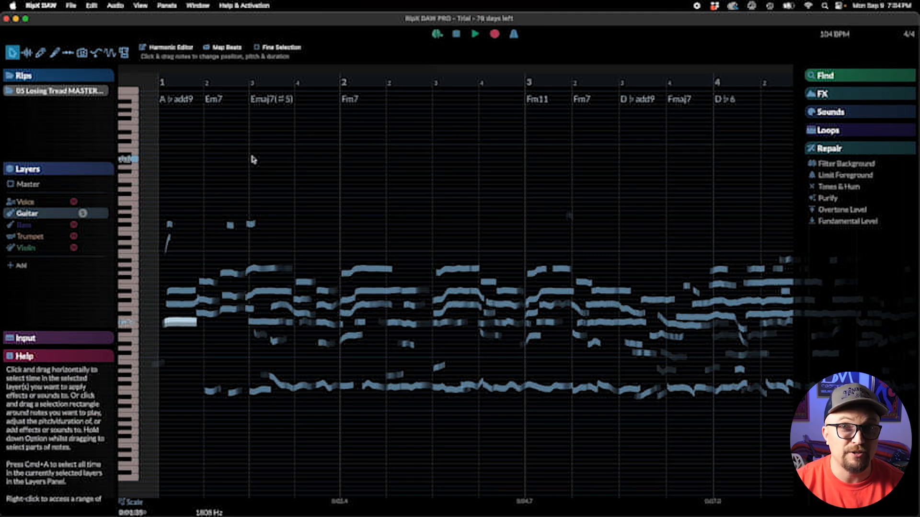
Step: Play the soloed guitar from bar 1, switch the solo to Voice during playback, stop, and solo Guitar again
click(235, 159)
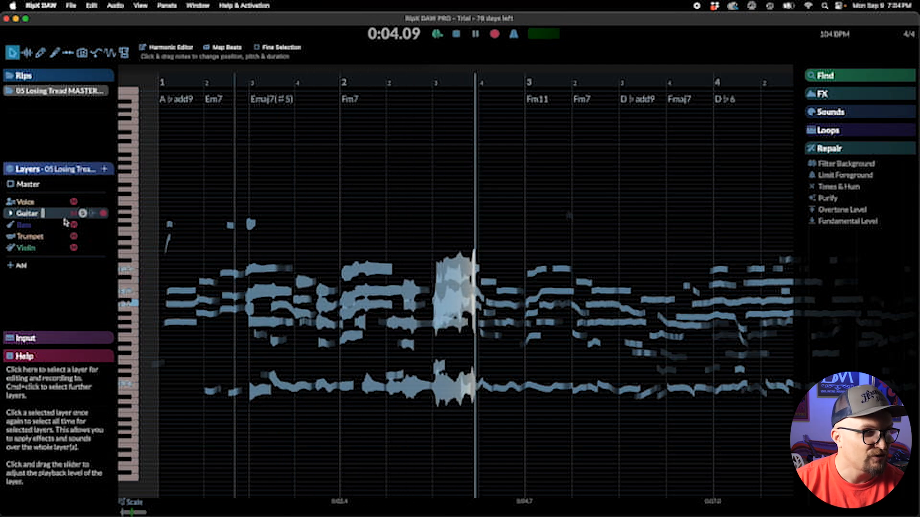
click(82, 202)
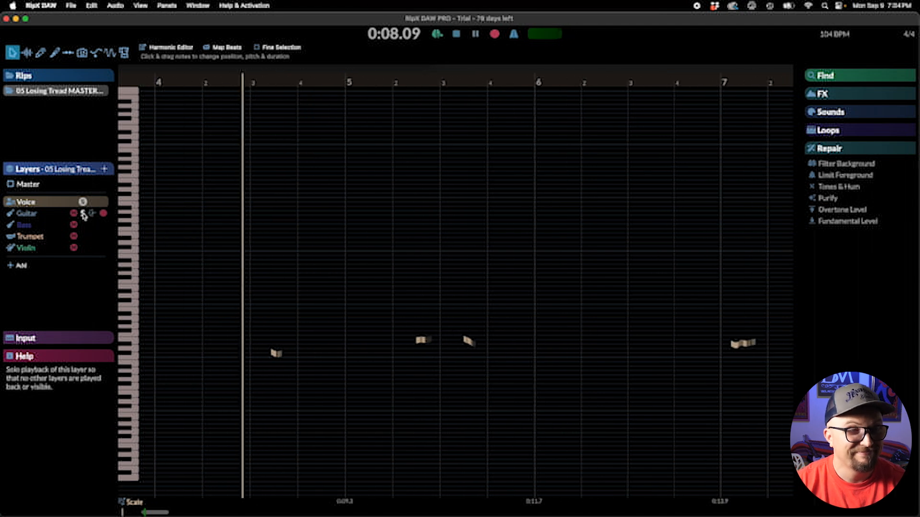
key(space)
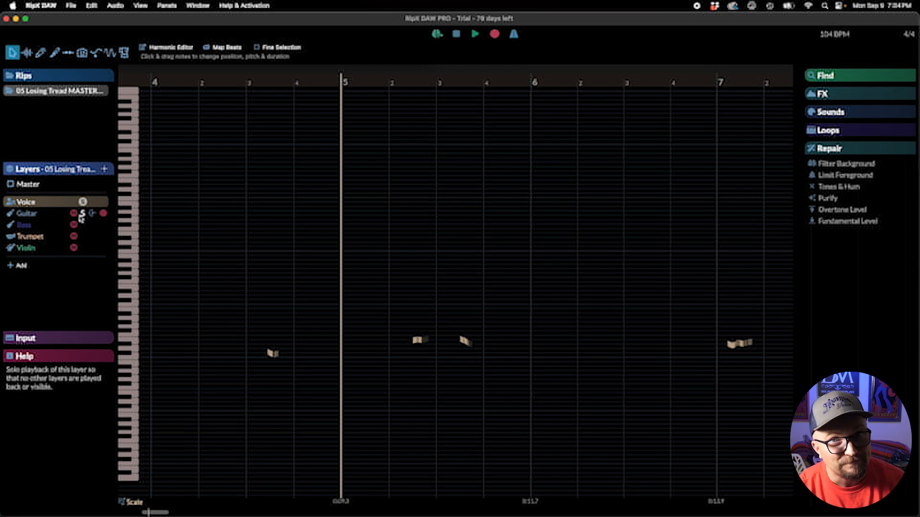
click(81, 216)
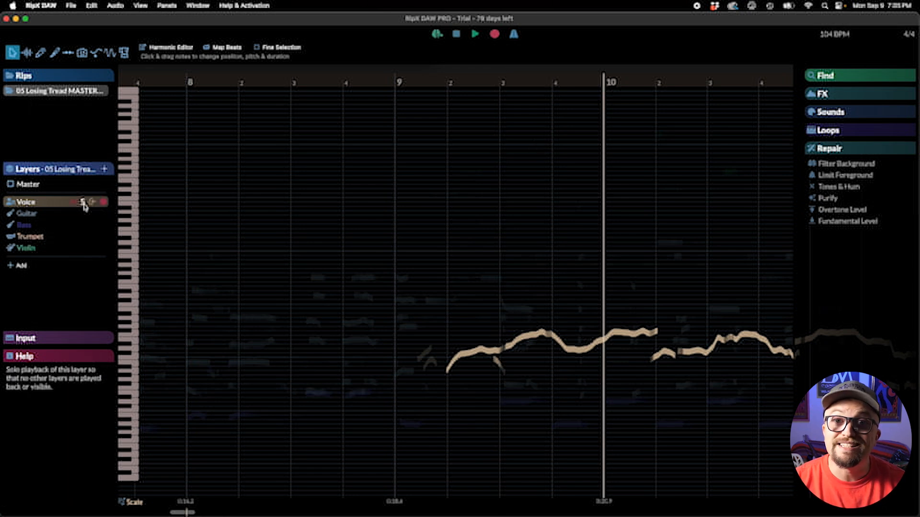
Step: Solo the Voice layer and listen to the vocal phrase from the second beat of bar 9 through bar 11
click(84, 203)
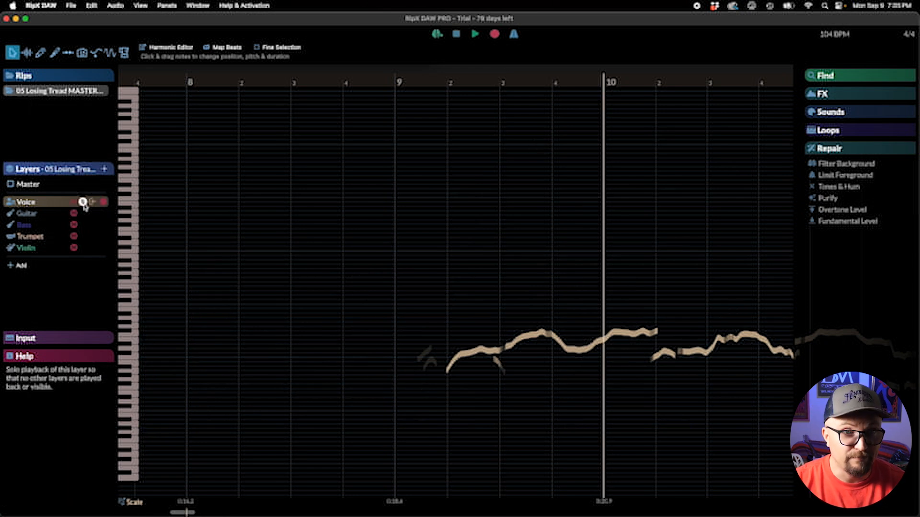
click(447, 260)
key(space)
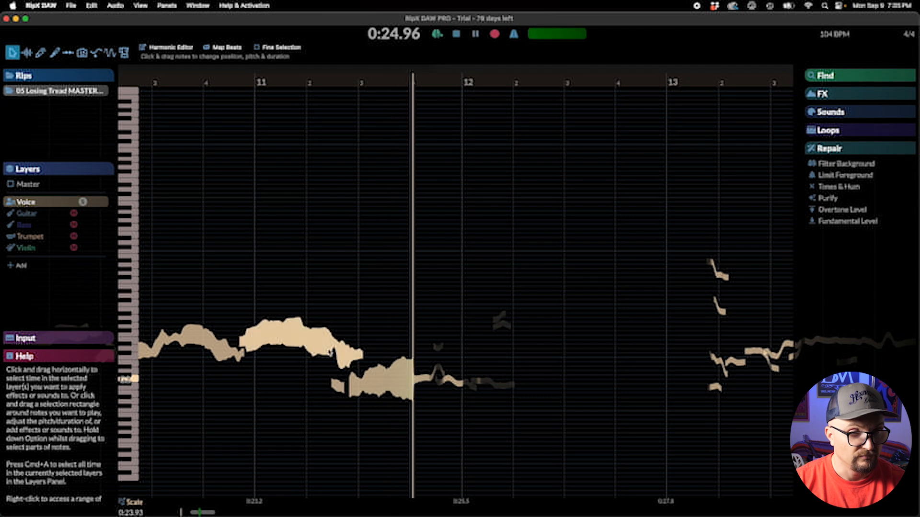
key(space)
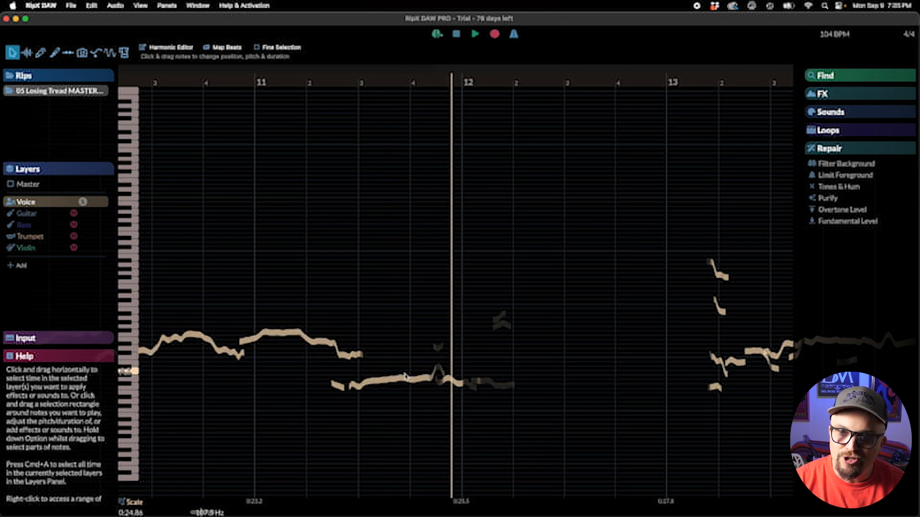
Step: Apply the Flatten Pitch effect at 100% to the long vocal note in the second half of bar 11
click(396, 77)
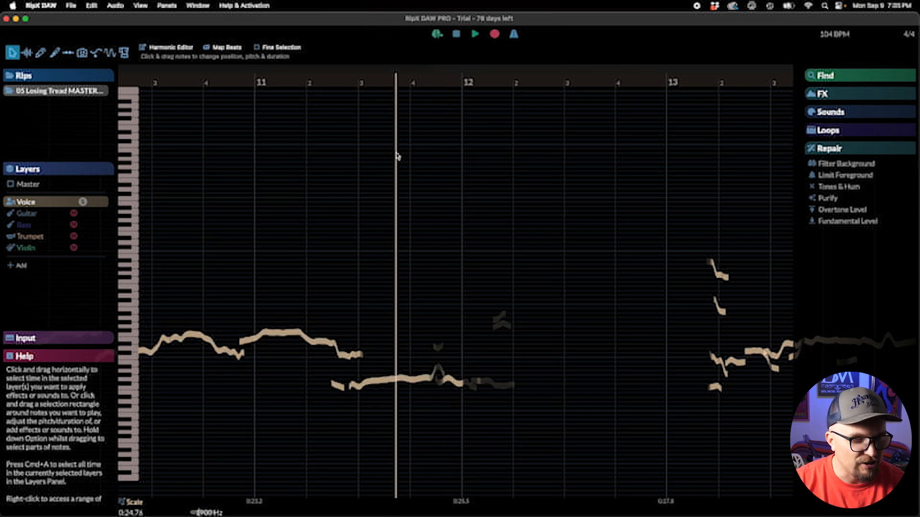
click(415, 383)
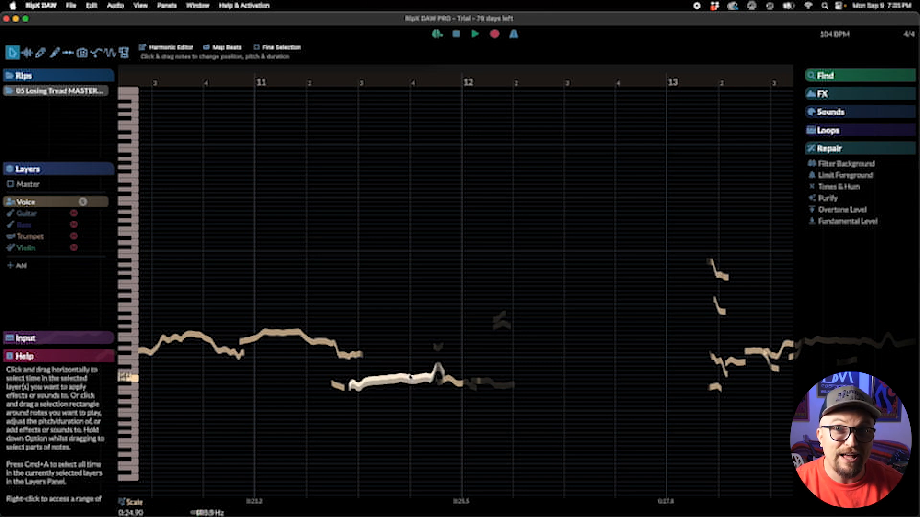
click(822, 94)
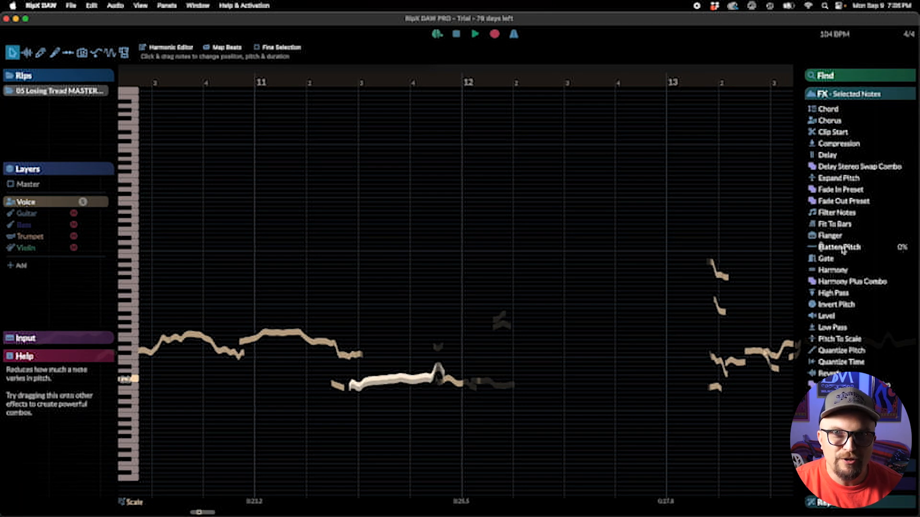
click(814, 95)
click(814, 95)
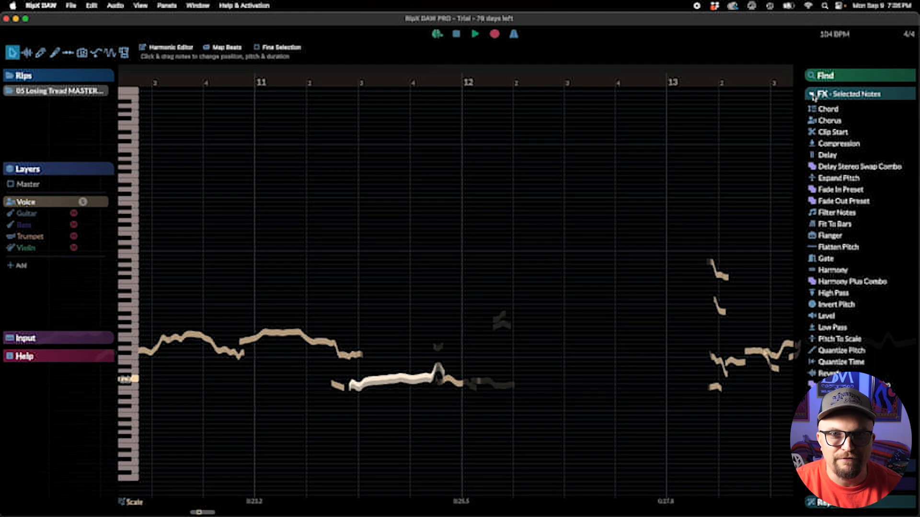
scroll(853, 294, down, 3)
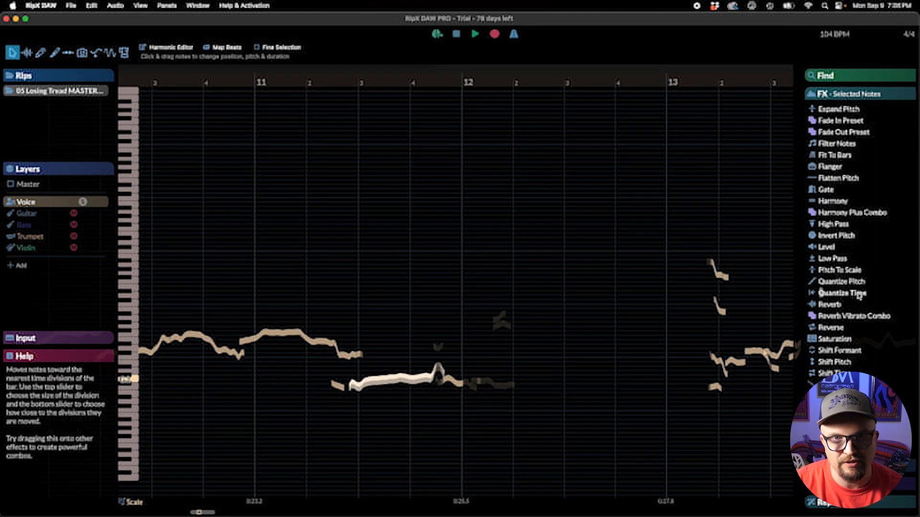
scroll(858, 295, up, 3)
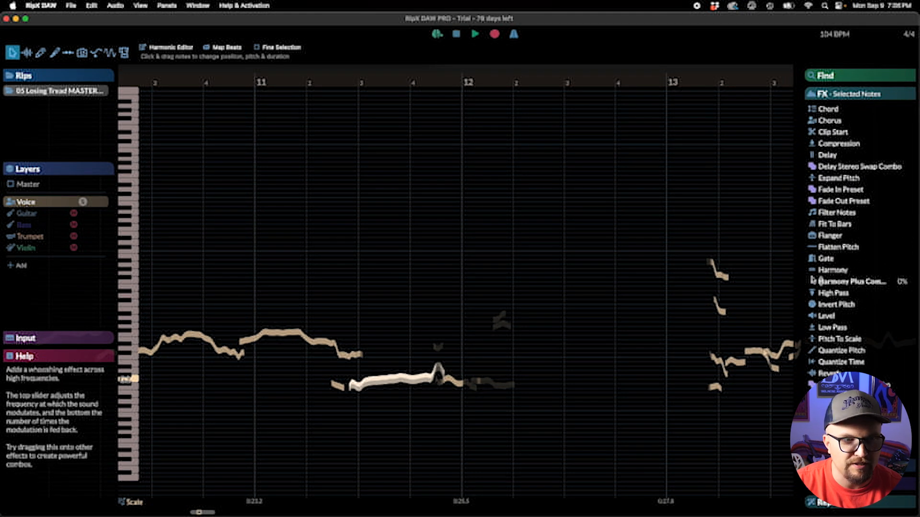
click(422, 379)
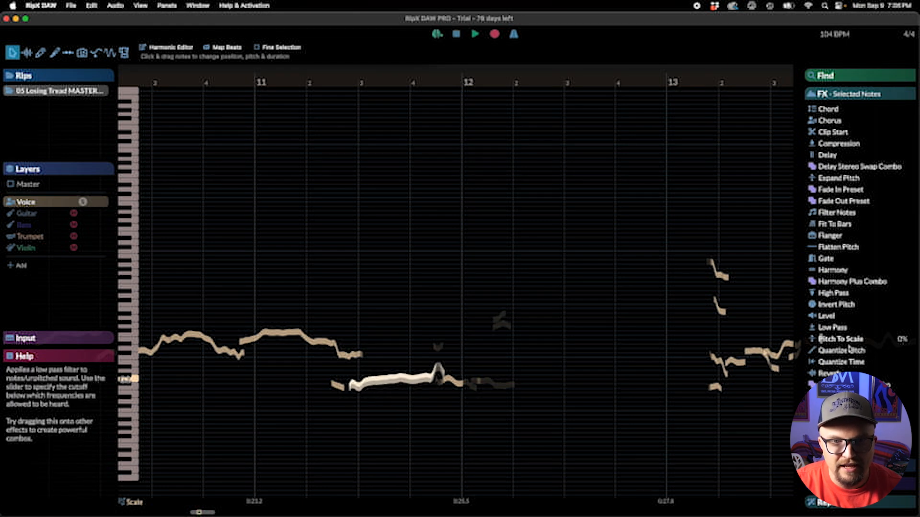
click(846, 249)
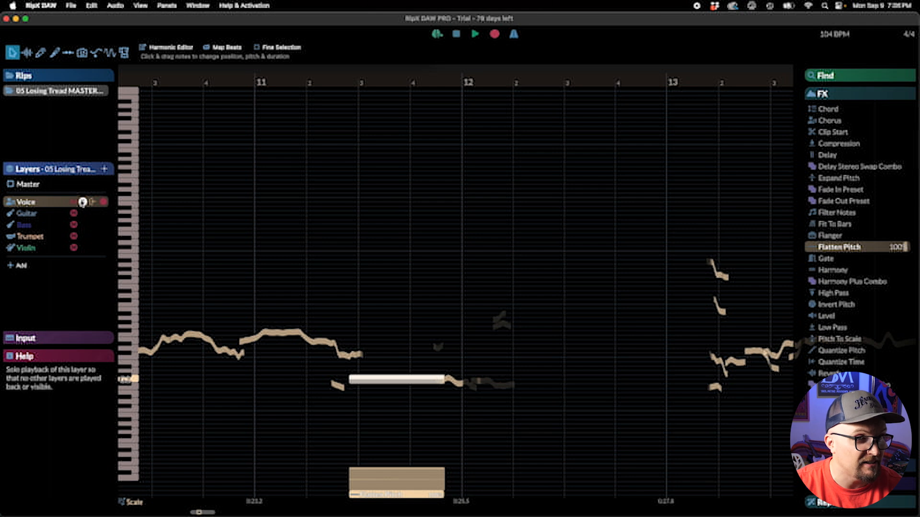
Step: Turn off the Voice solo and play the full mix from bar 11 to hear the flattened vocal note
click(82, 202)
click(388, 94)
key(space)
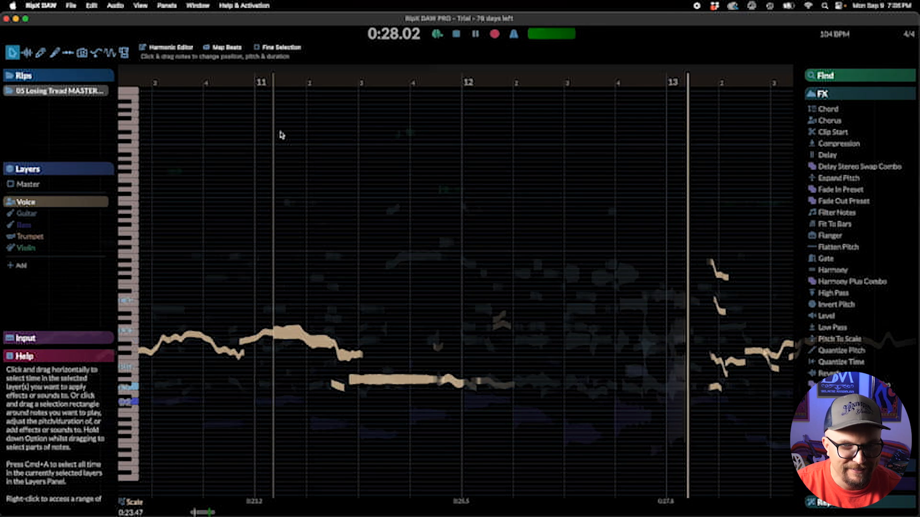
Step: Stop the current playback and play the full mix from just before the second beat of bar 13
key(space)
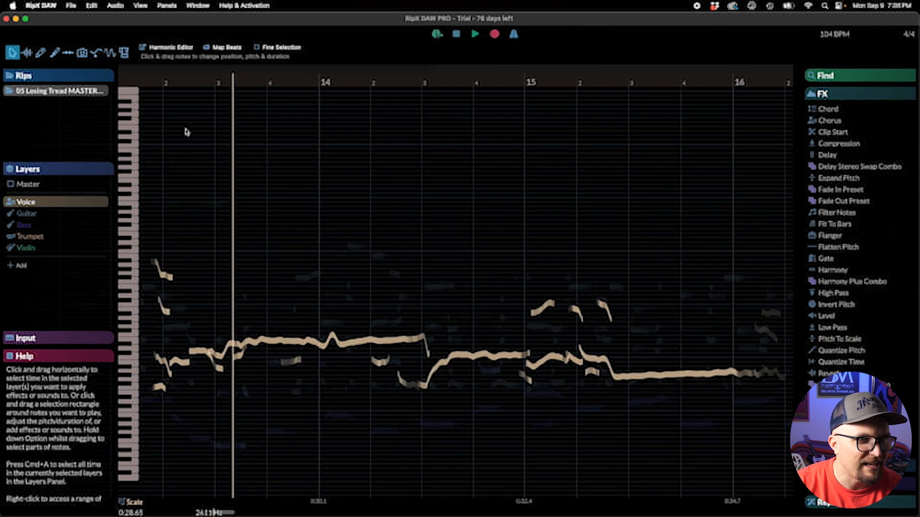
click(146, 134)
key(space)
key(space)
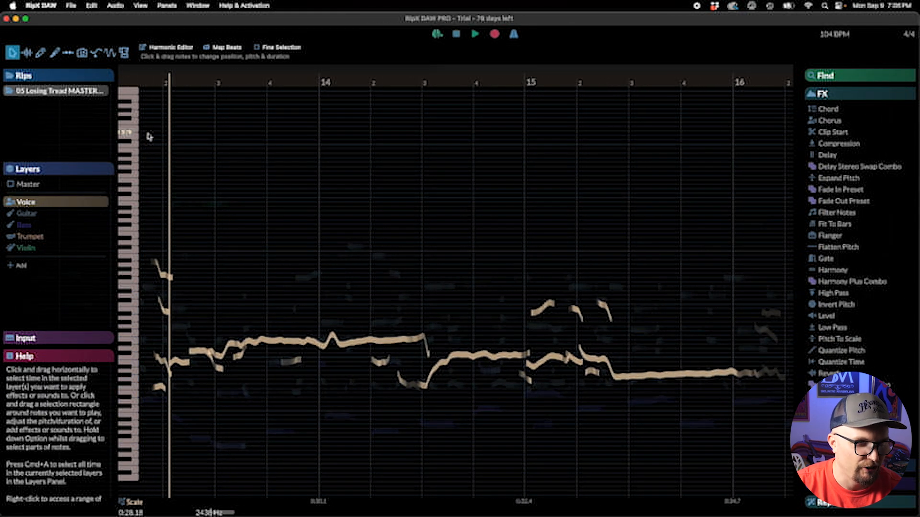
Step: Solo the Voice layer and play the start of the vocal phrase at the second beat of bar 13
click(82, 202)
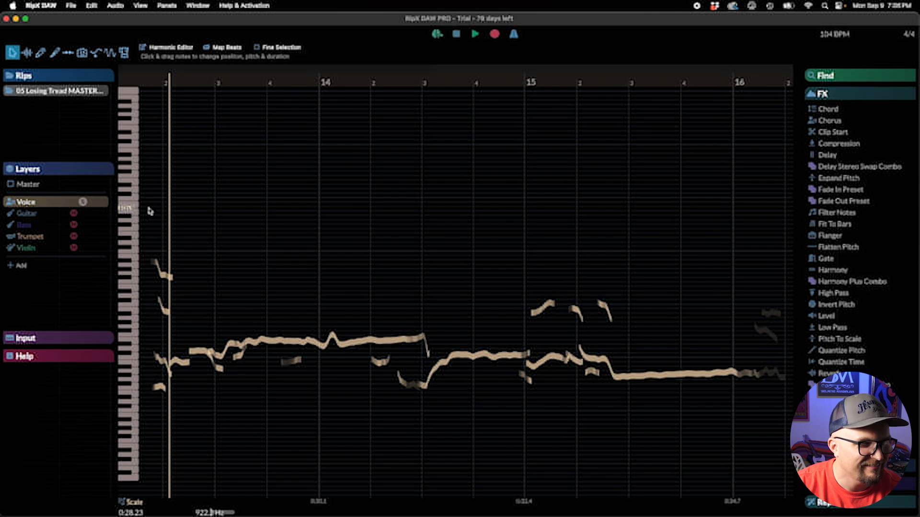
click(148, 207)
key(space)
key(space)
Step: Audition the stacked vocal fragments at the second beat of bar 13 and the connected notes that follow them
click(165, 276)
click(165, 310)
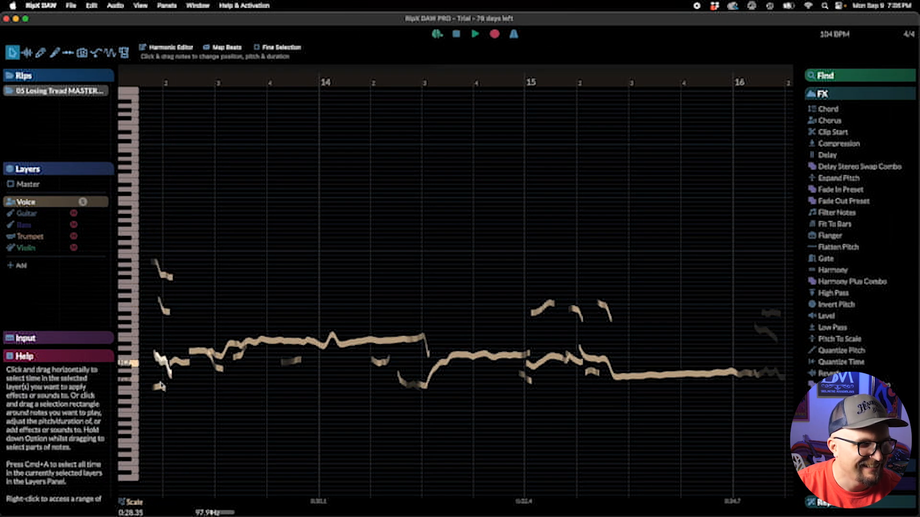
click(158, 387)
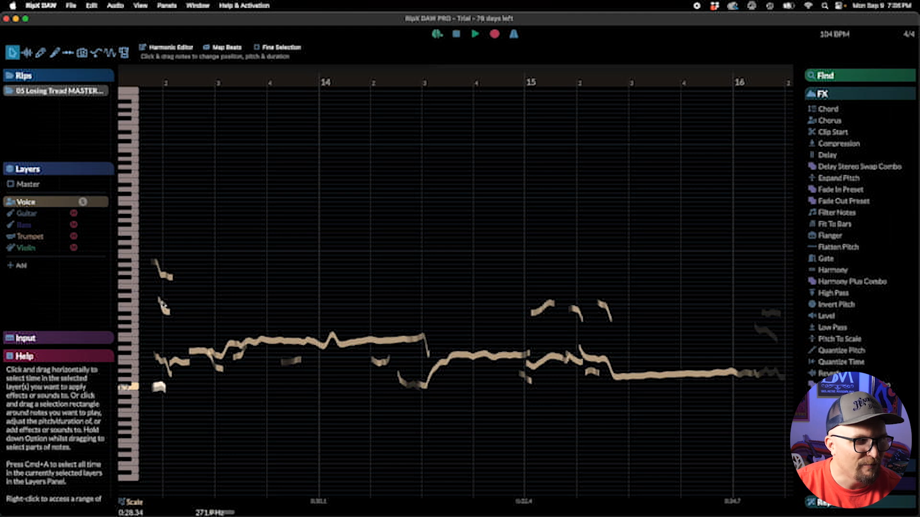
click(162, 363)
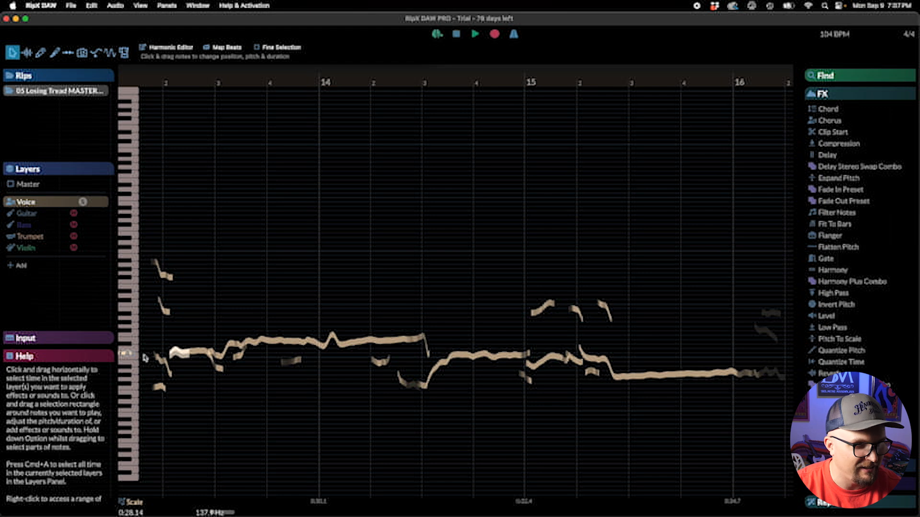
click(197, 357)
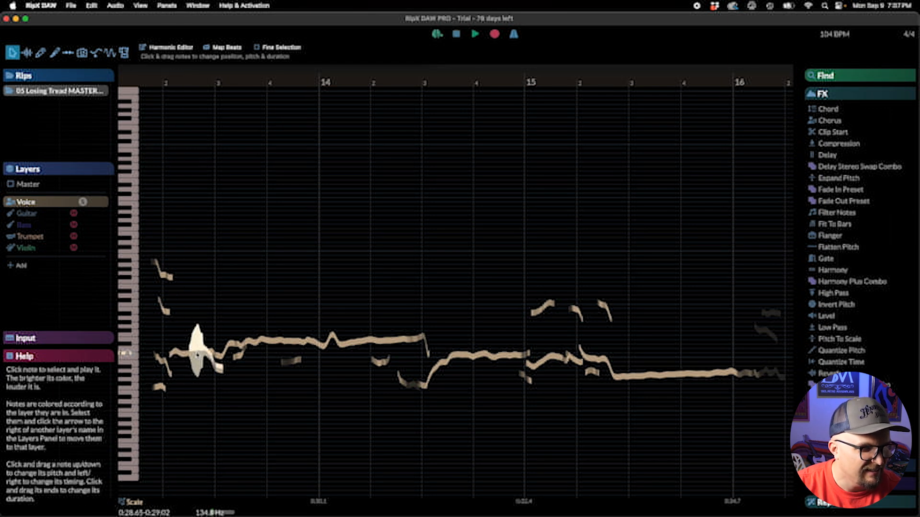
click(220, 357)
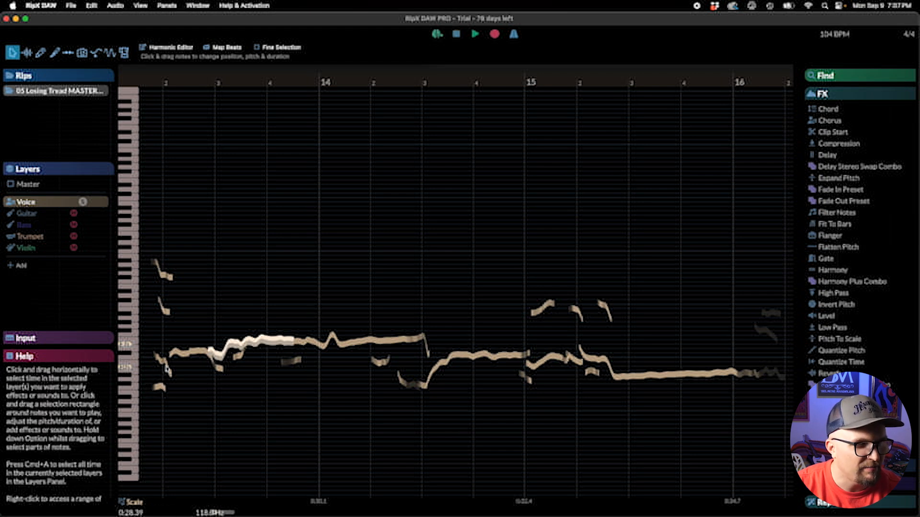
Step: Raise the short vocal note at the second beat of bar 13 to the following note's pitch and apply Flatten Pitch at 100%
click(167, 369)
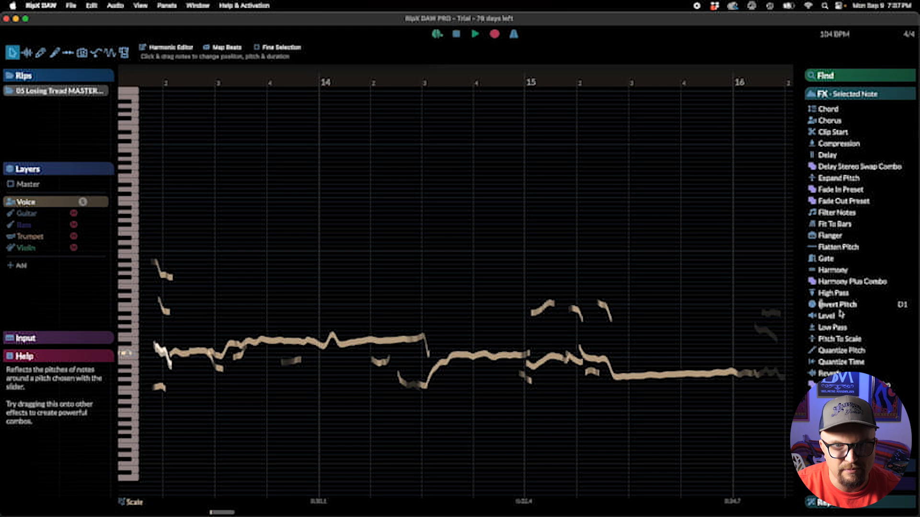
click(838, 247)
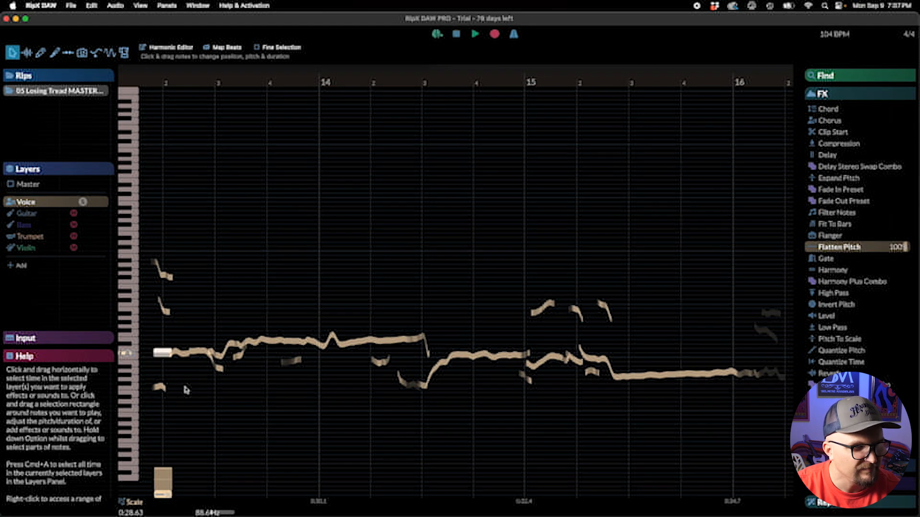
Step: Raise the lowest vocal fragment at the second beat of bar 13 to the flattened note's pitch and delete the two higher fragments
click(161, 388)
drag(161, 387, 162, 355)
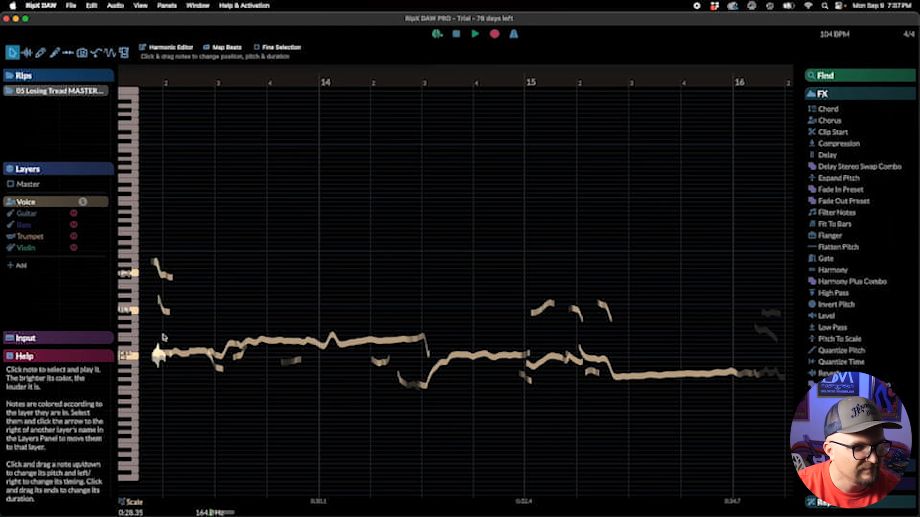
drag(183, 315, 163, 276)
key(Delete)
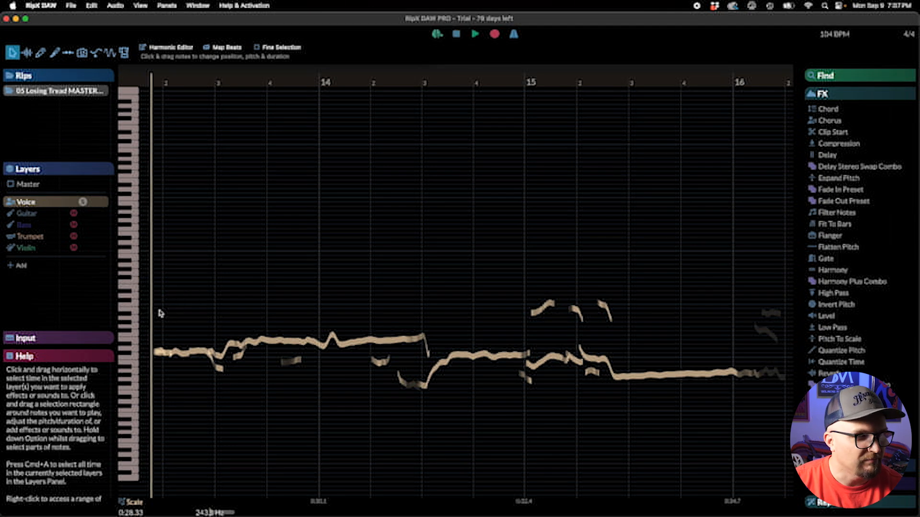
Step: Check the edited vocal phrase from the second beat of bar 13, both with Voice soloed and in the full mix
key(space)
key(space)
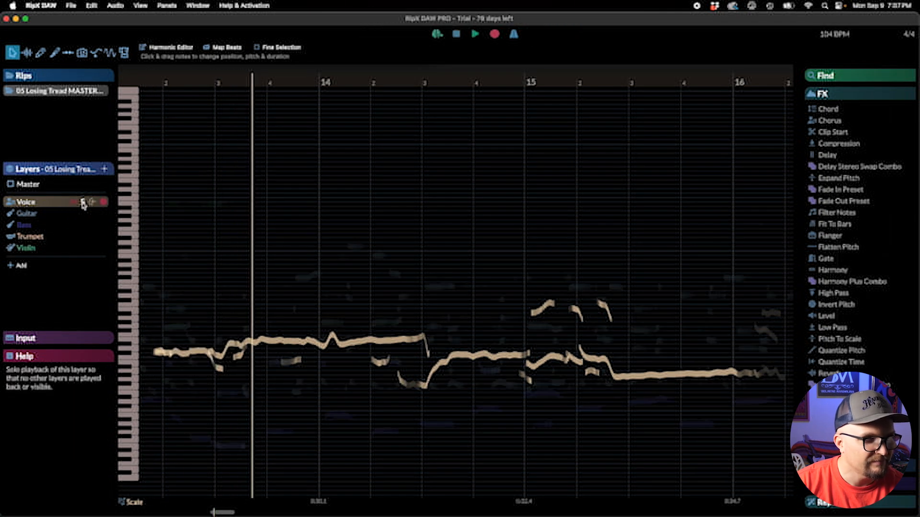
key(space)
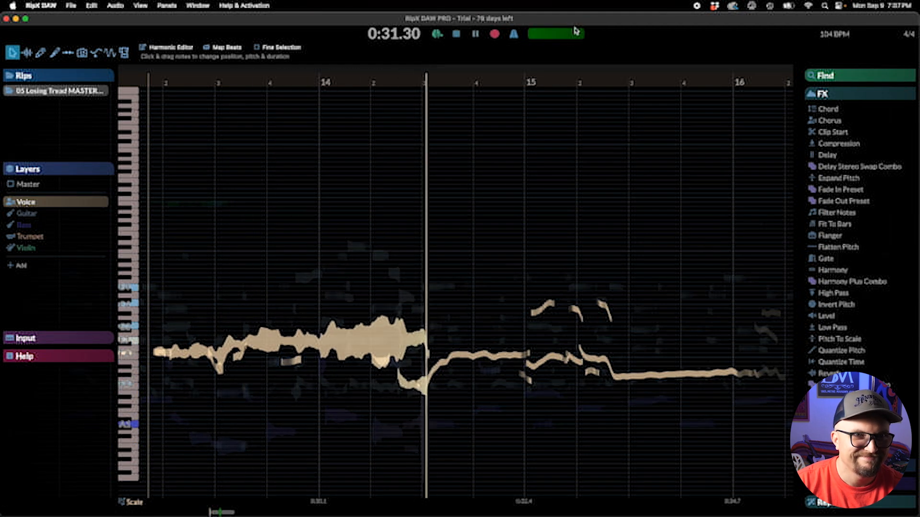
key(space)
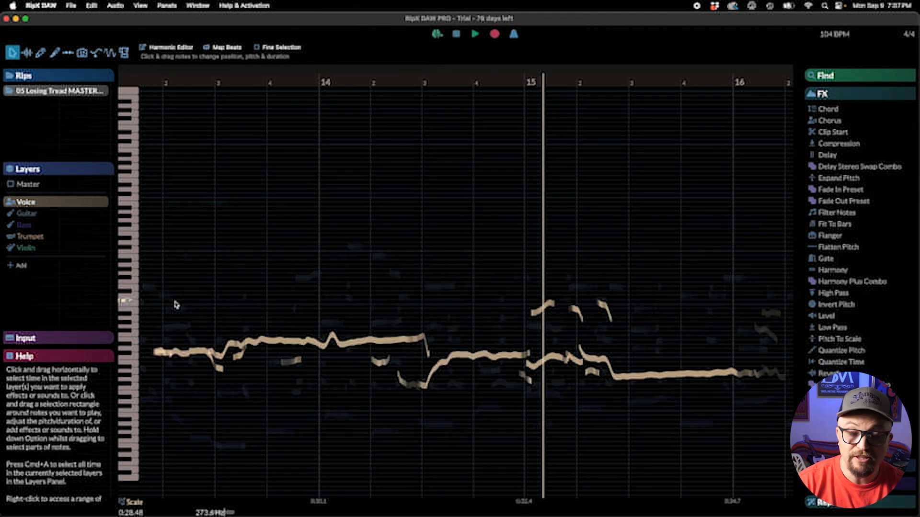
key(space)
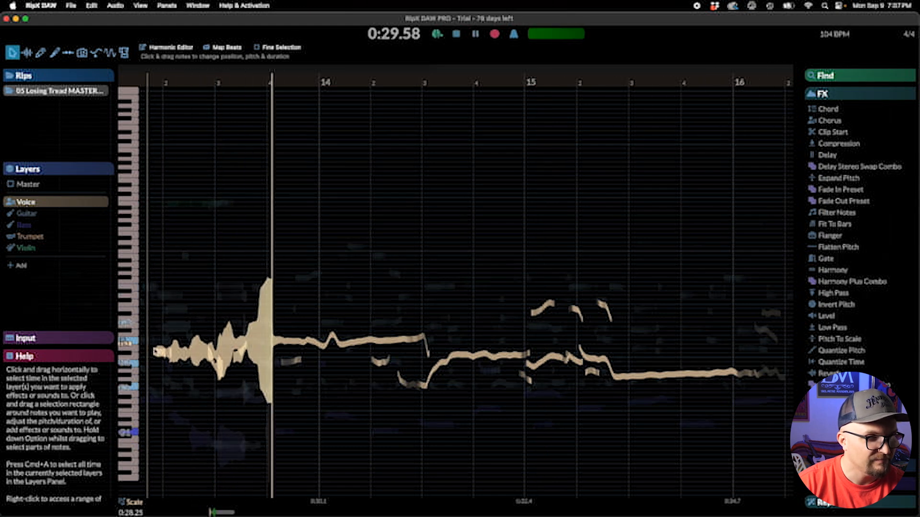
key(space)
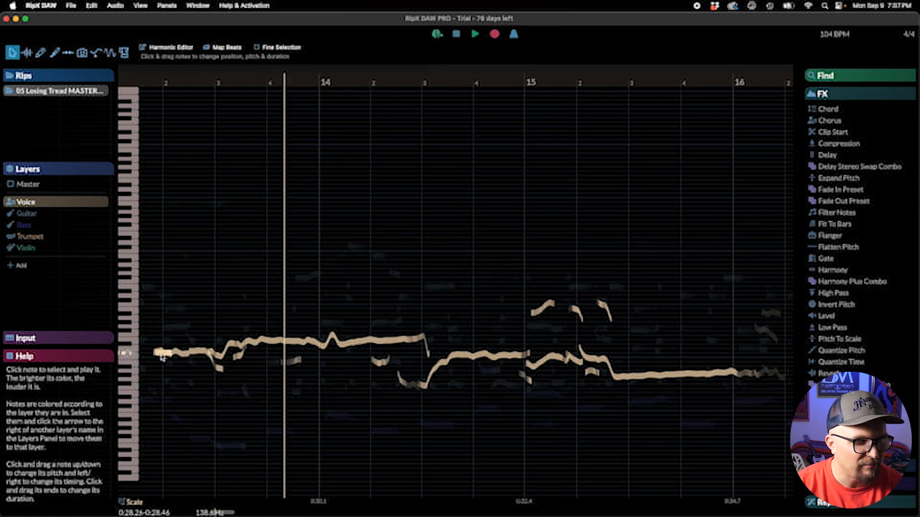
Step: Pull the overlapping short fragment down off the flattened vocal note in bar 13, delete it, and play the full mix
drag(162, 356, 162, 375)
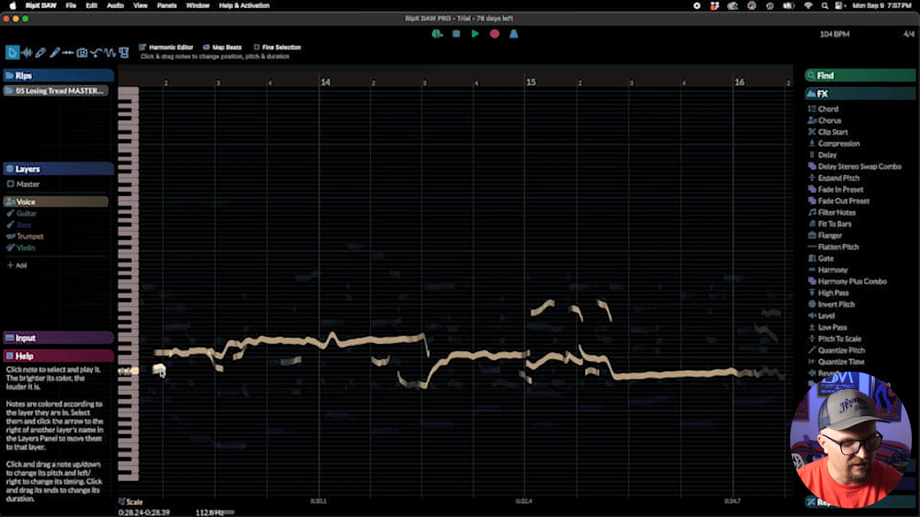
key(Delete)
key(space)
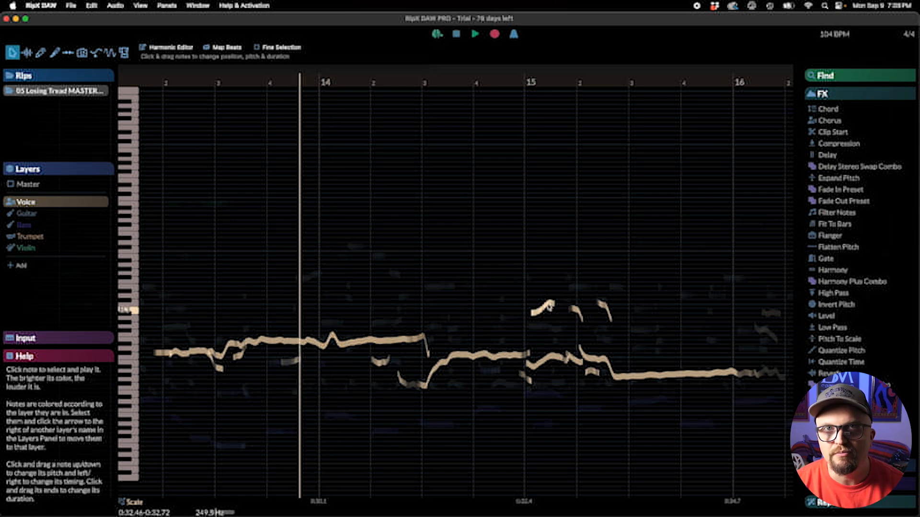
Step: Solo the Voice layer and listen to the vocal phrase from bar 13 to the start of bar 16
click(83, 202)
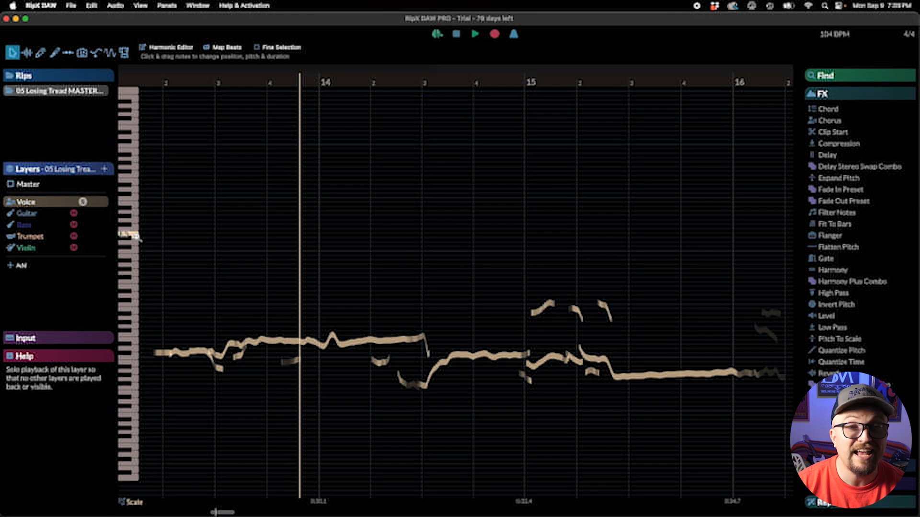
click(153, 266)
key(space)
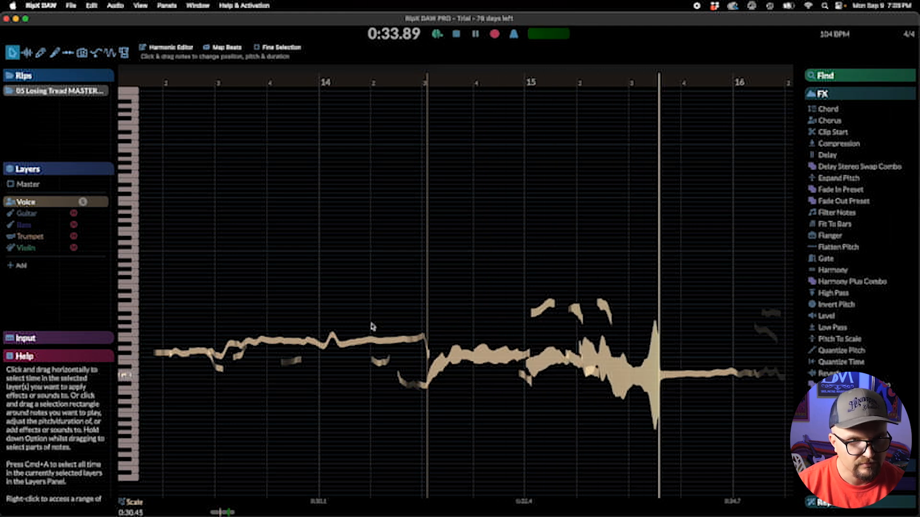
key(space)
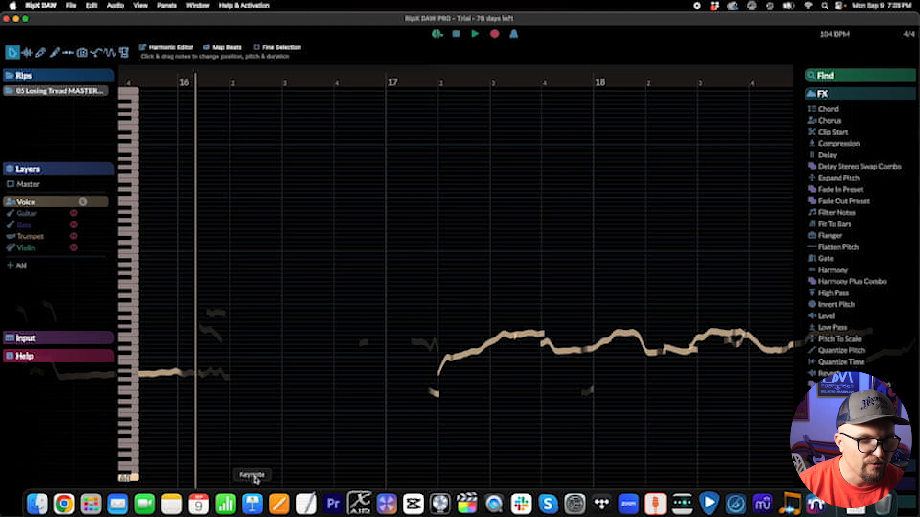
Step: Shorten the long vocal note in bar 15 to end just after beat 4, turn off the Voice solo, and play the mix
drag(248, 514, 240, 514)
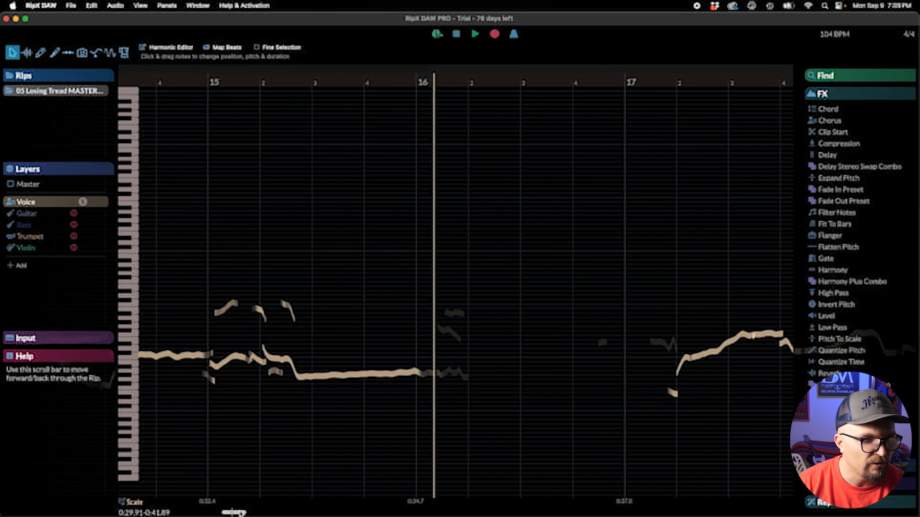
click(395, 373)
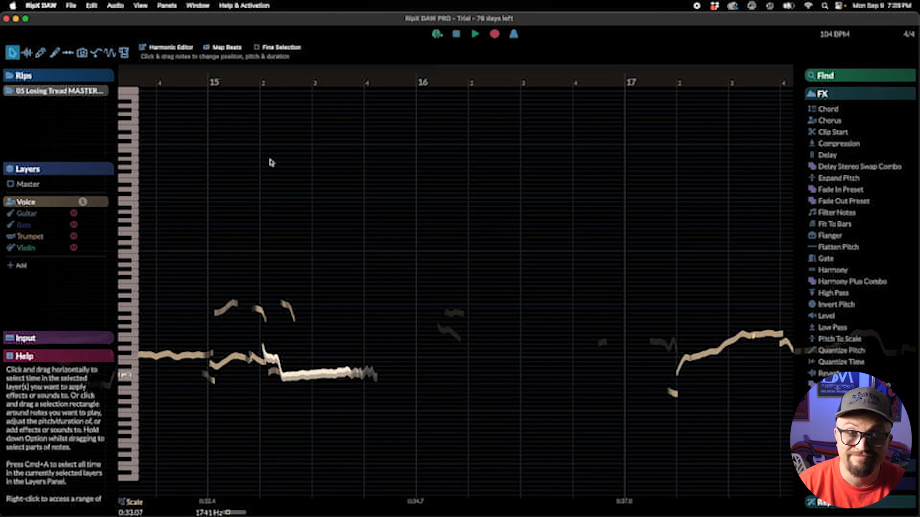
click(83, 202)
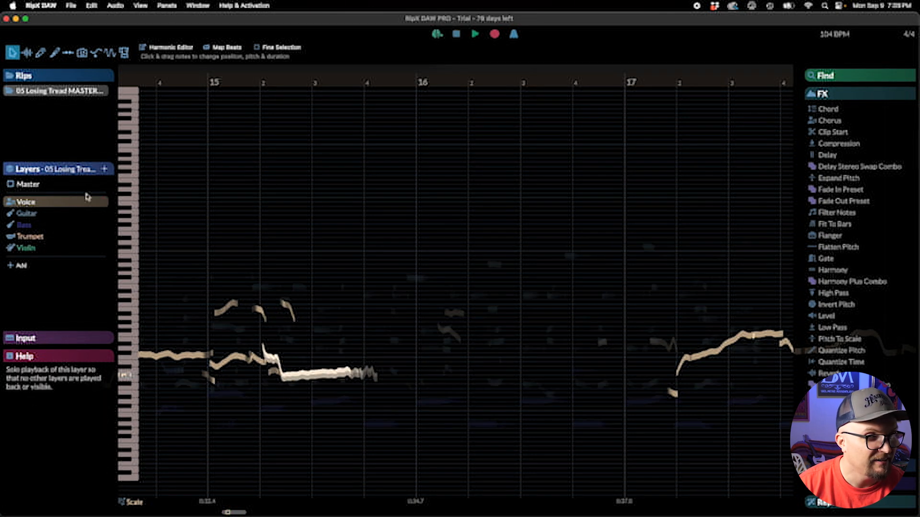
click(148, 172)
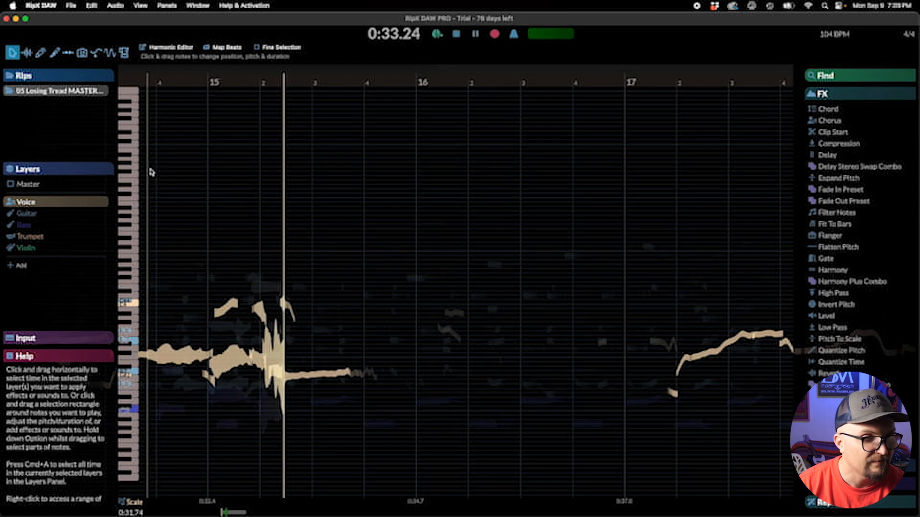
key(space)
Step: Shift the shortened vocal note in bar 15 slightly later and play the full mix from just before bar 15
click(300, 380)
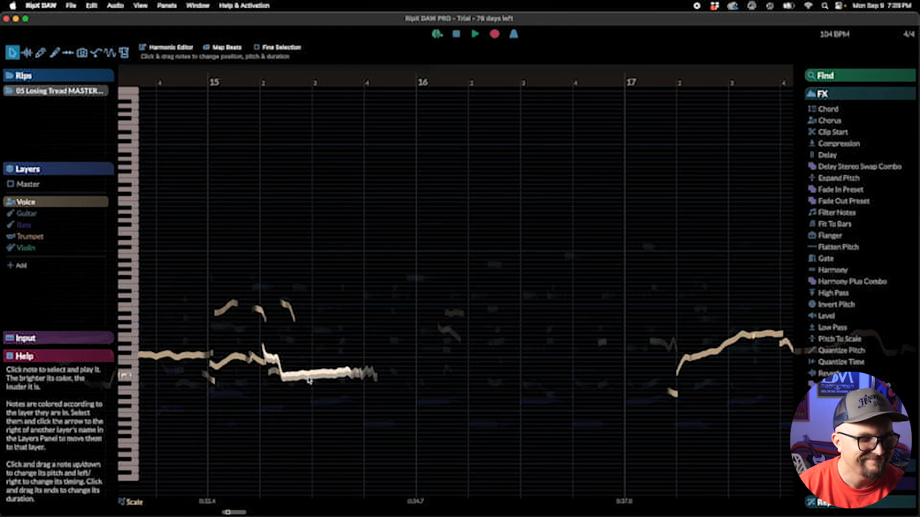
click(183, 212)
key(space)
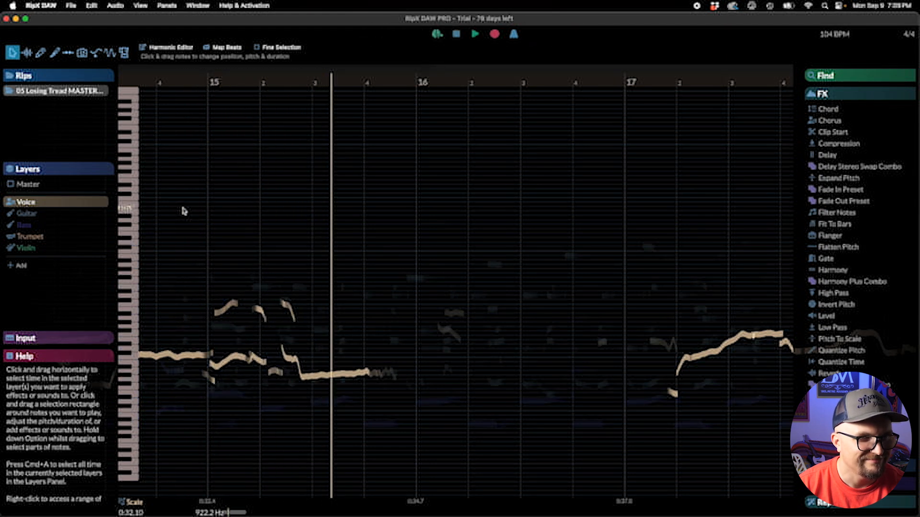
Step: Undo the timing changes to the long bar 15 note and play the soloed Voice layer from just before bar 15
click(191, 211)
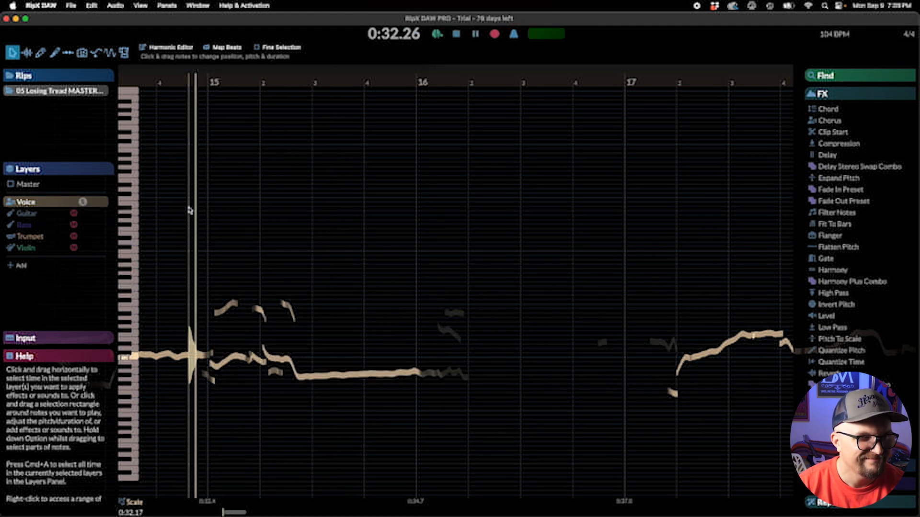
key(space)
key(space)
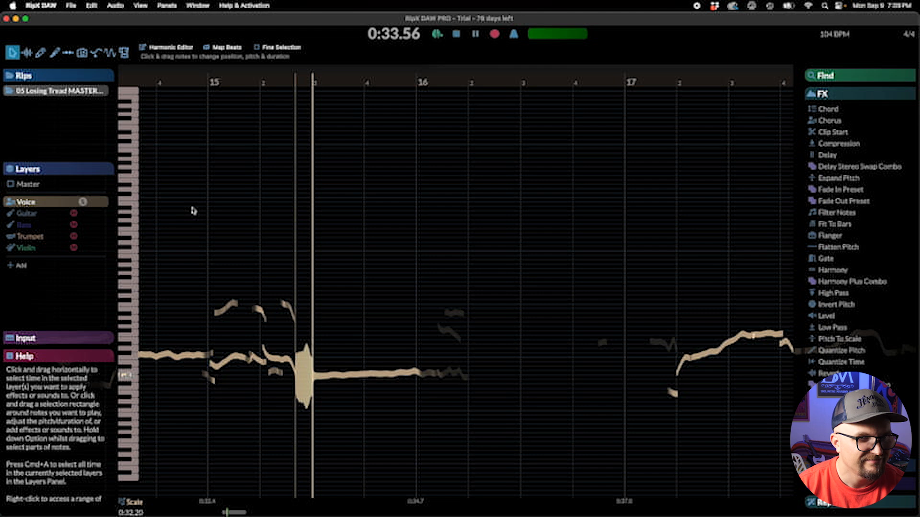
key(space)
Step: Split the long vocal note shortly after beat 3 of bar 15 and return to the Move/Resize tool
drag(348, 124, 326, 137)
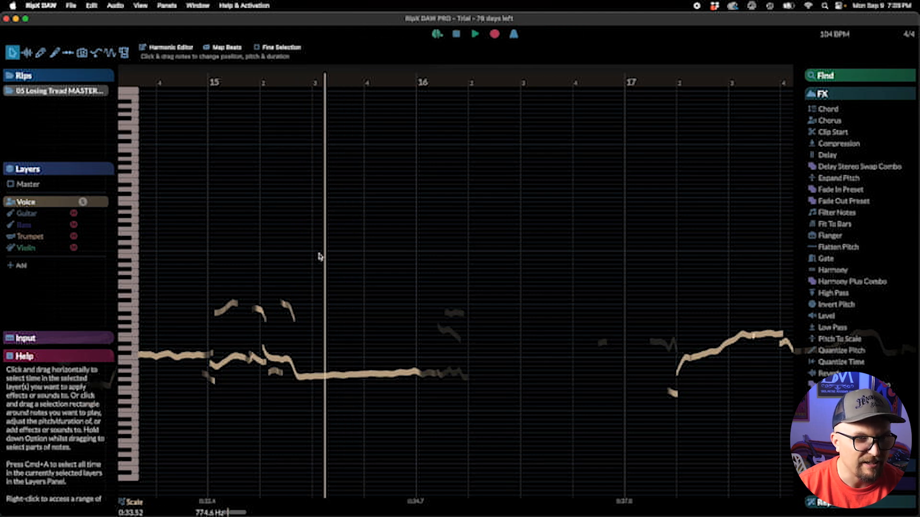
click(326, 375)
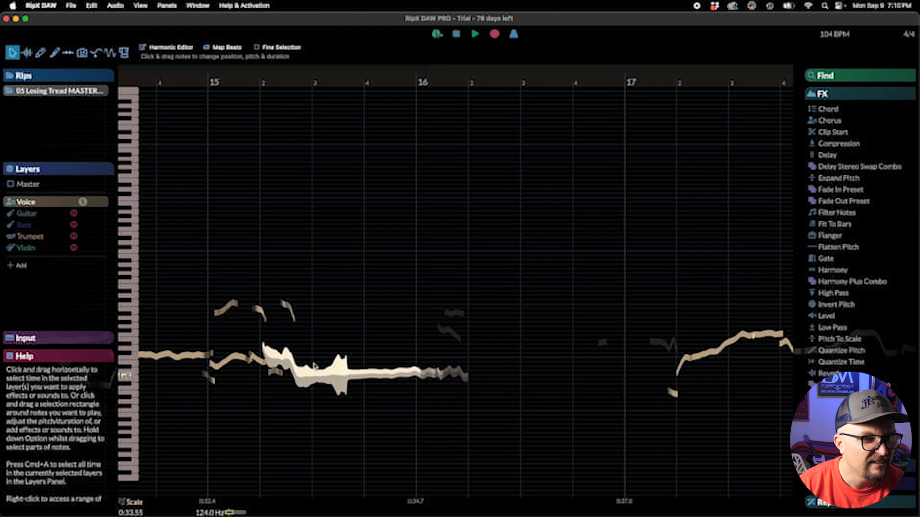
click(54, 52)
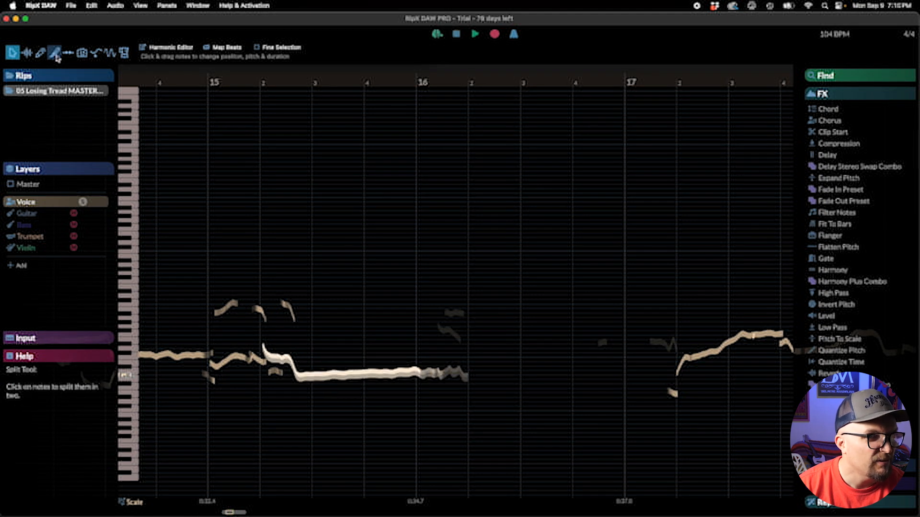
click(335, 377)
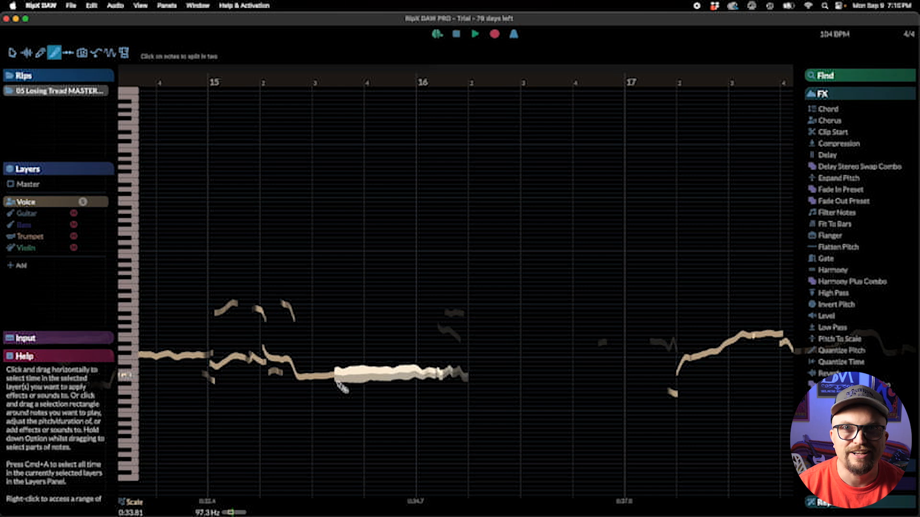
click(12, 52)
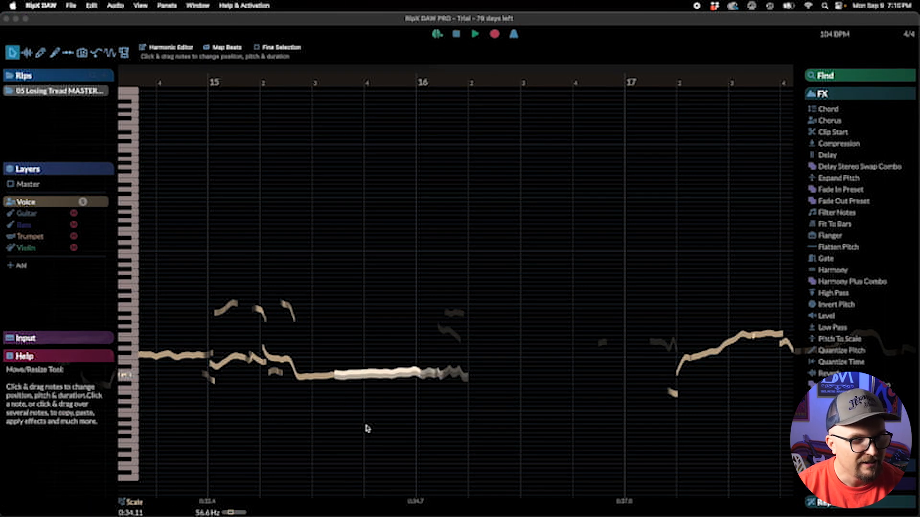
Step: Move the second part of the split vocal note slightly later in bar 15 and play the Voice layer from just before bar 15
drag(362, 373, 380, 375)
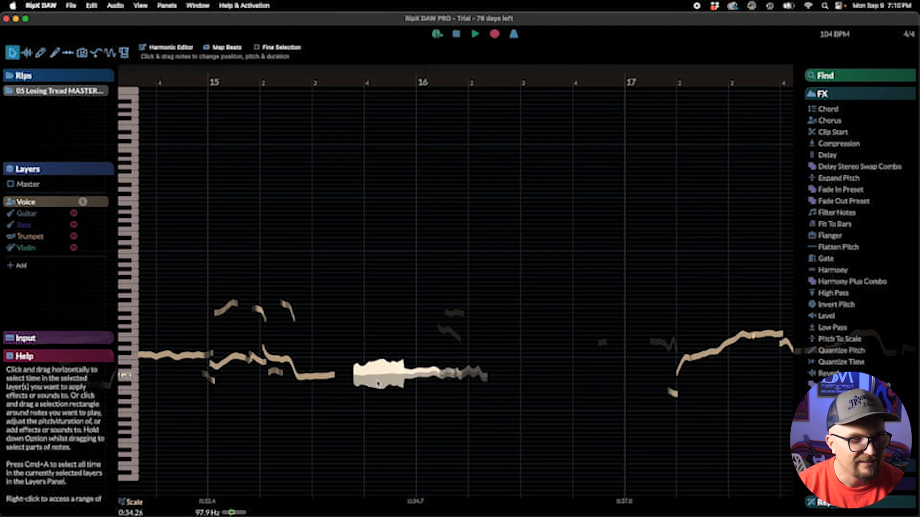
double_click(174, 162)
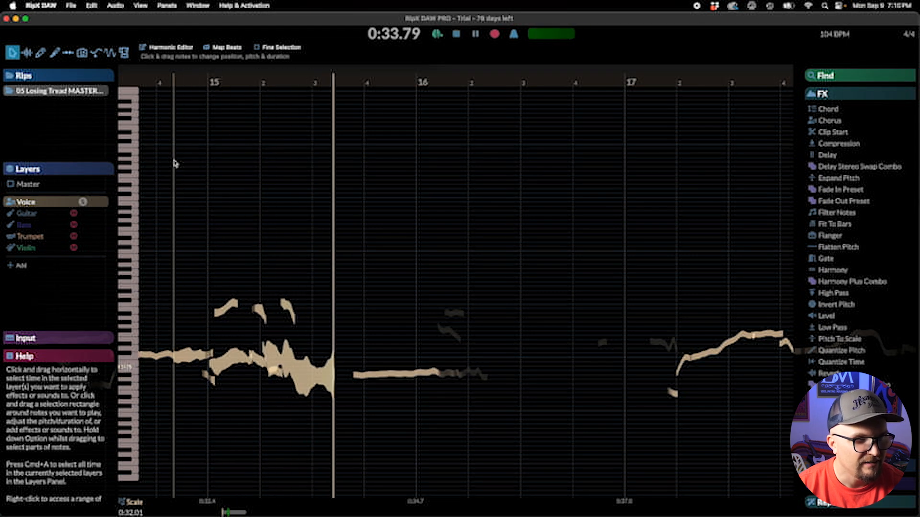
key(space)
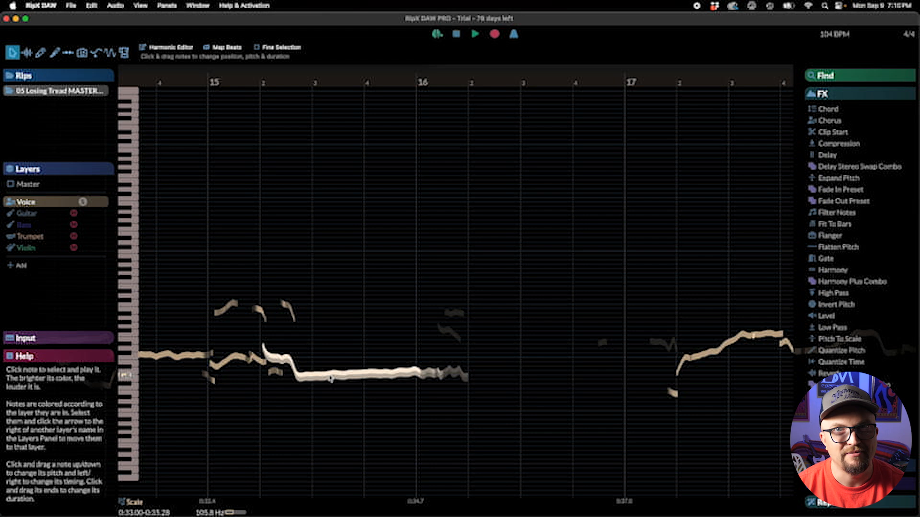
Step: Split the long vocal note again shortly after beat 3 of bar 15 and audition its second part moved to just after beat 4
click(55, 51)
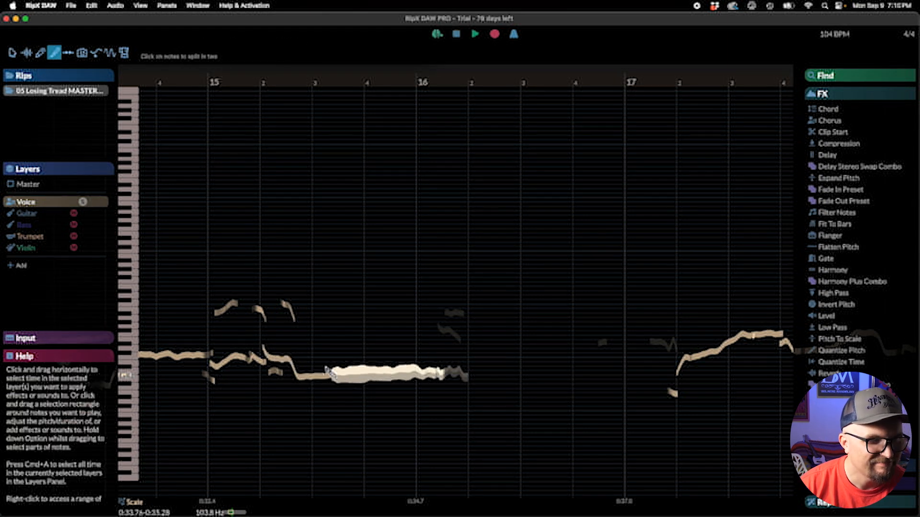
click(12, 52)
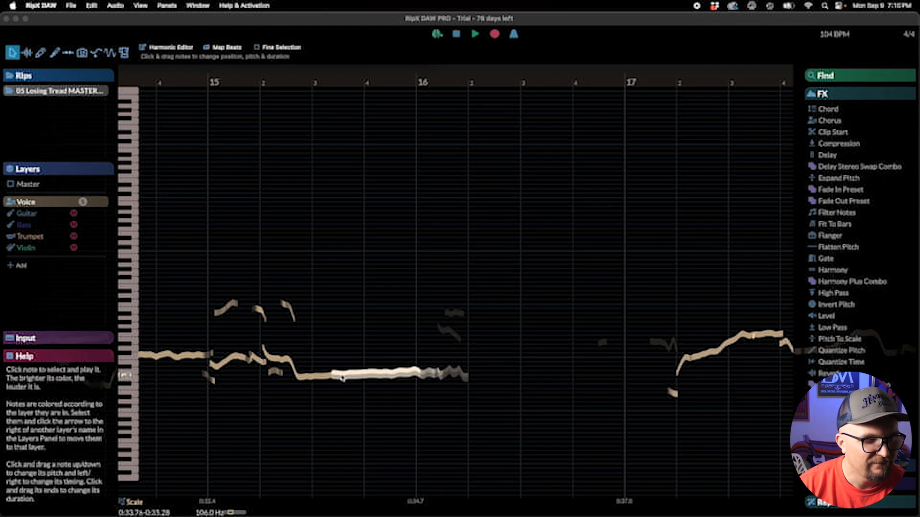
drag(343, 375, 383, 375)
click(300, 96)
key(space)
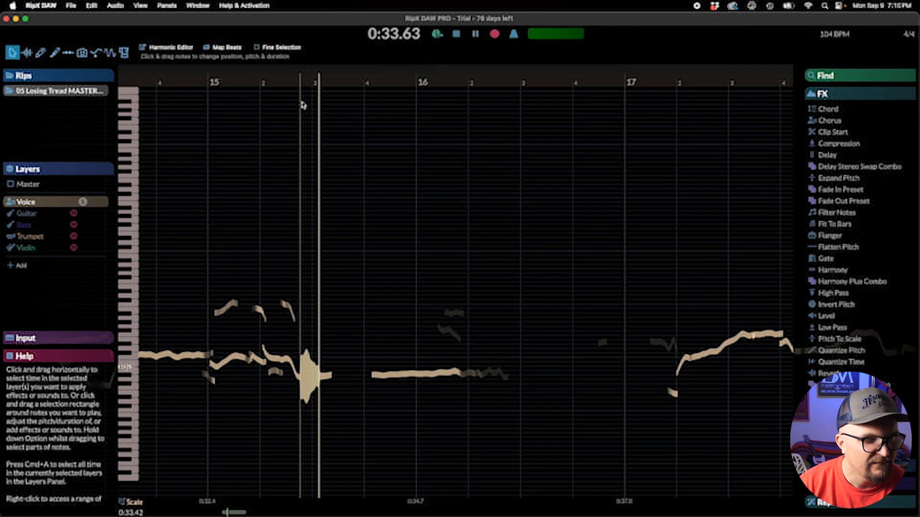
key(space)
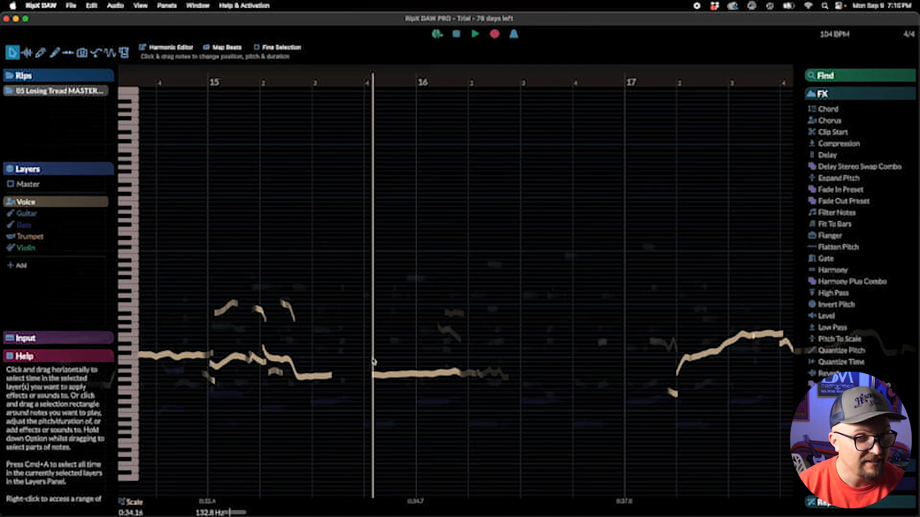
Step: Turn off the Voice solo and play the full mix from just before bar 15
click(177, 190)
key(space)
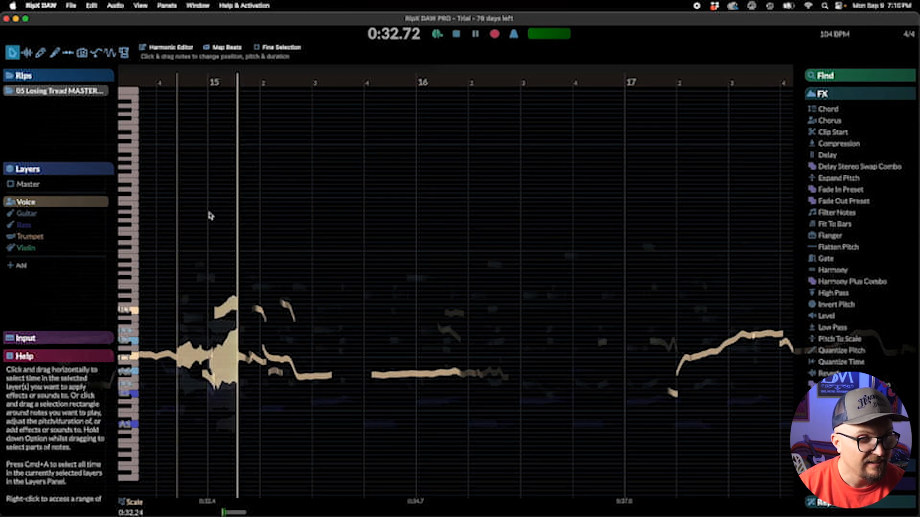
key(space)
Step: Move the split-off vocal note back to between beats 3 and 4 of bar 15 and shorten it to end at bar 16
drag(388, 377, 359, 377)
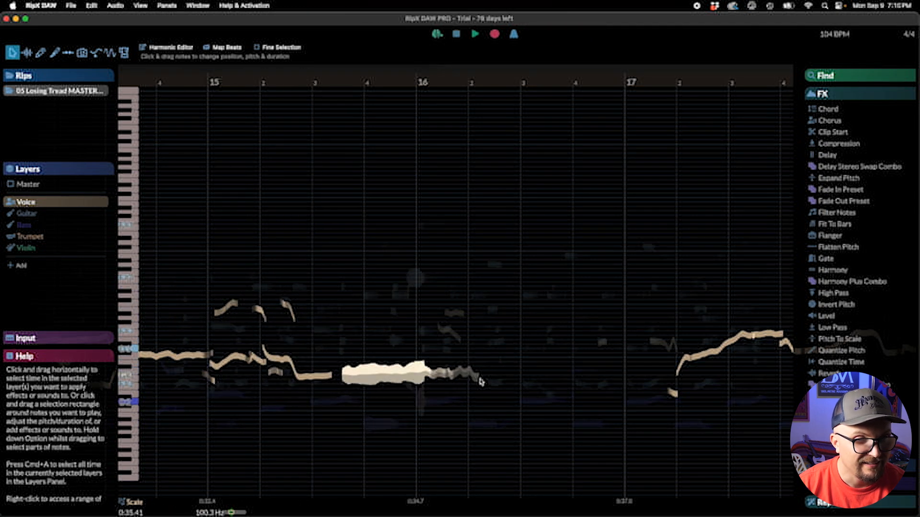
drag(423, 378, 377, 378)
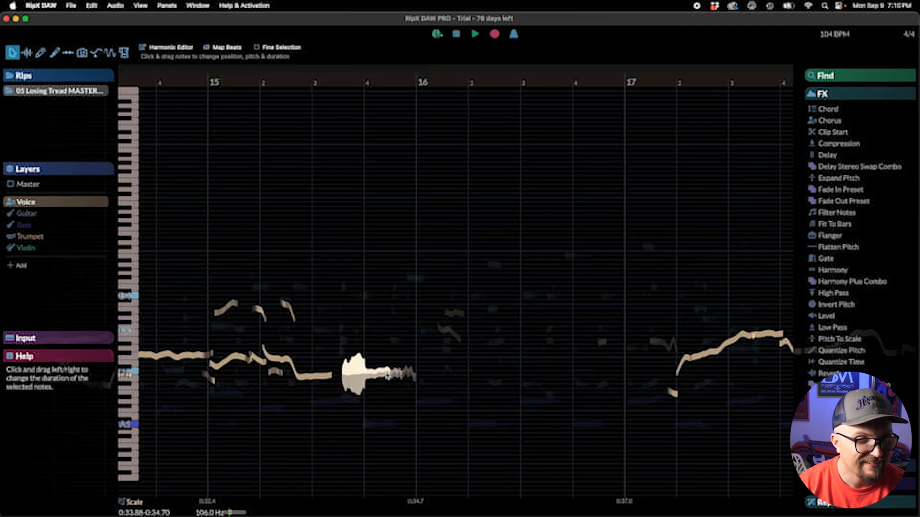
key(space)
key(space)
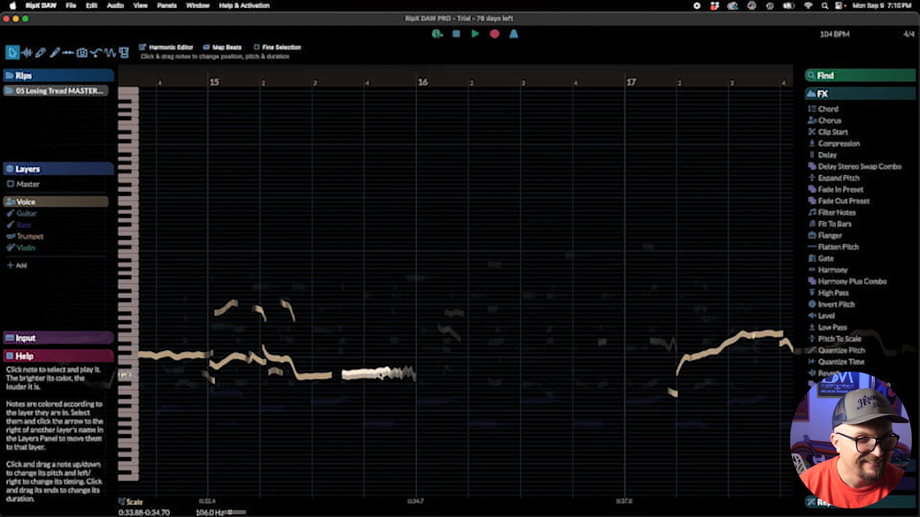
Step: Play the full mix from early in bar 15 to hear the edited vocal phrase
click(227, 160)
key(space)
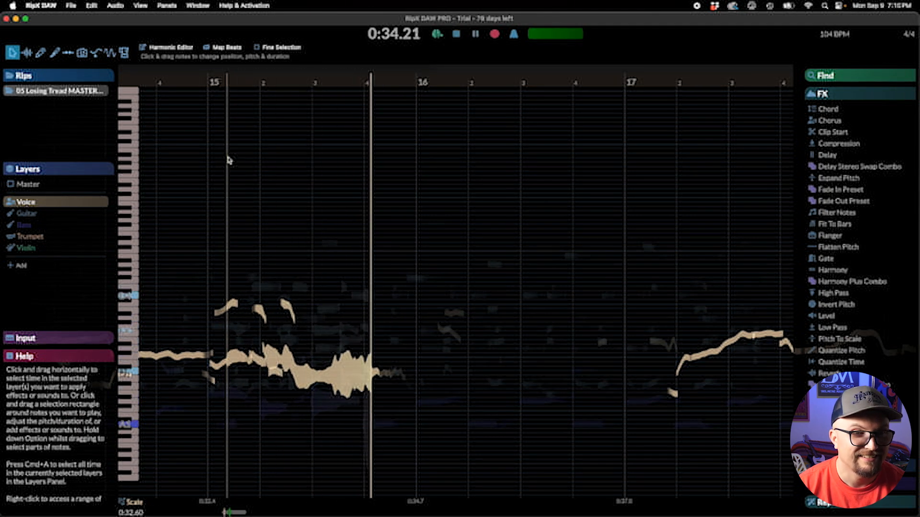
key(space)
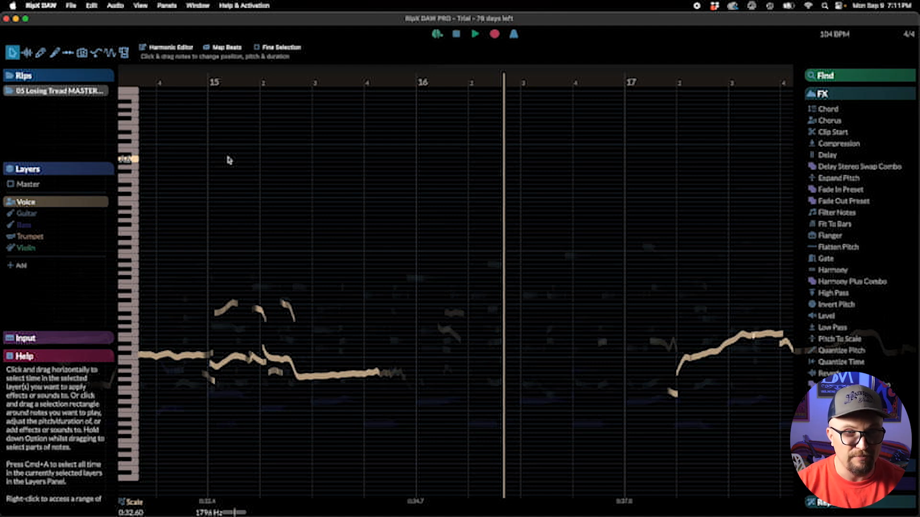
Step: Undo the splitting, moving and shortening of the long vocal note in bar 15
key(super+shift+z)
key(super+shift+z)
key(super+shift+z)
key(super+shift+z)
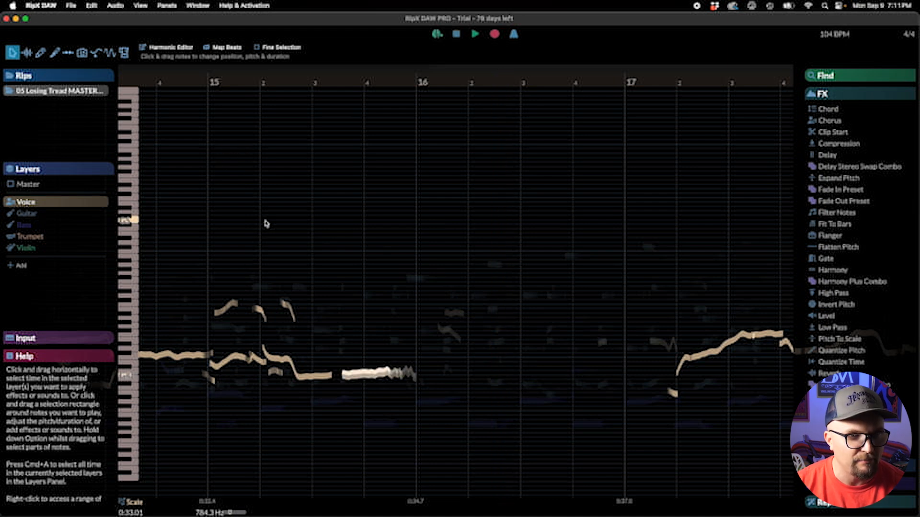
key(super+z)
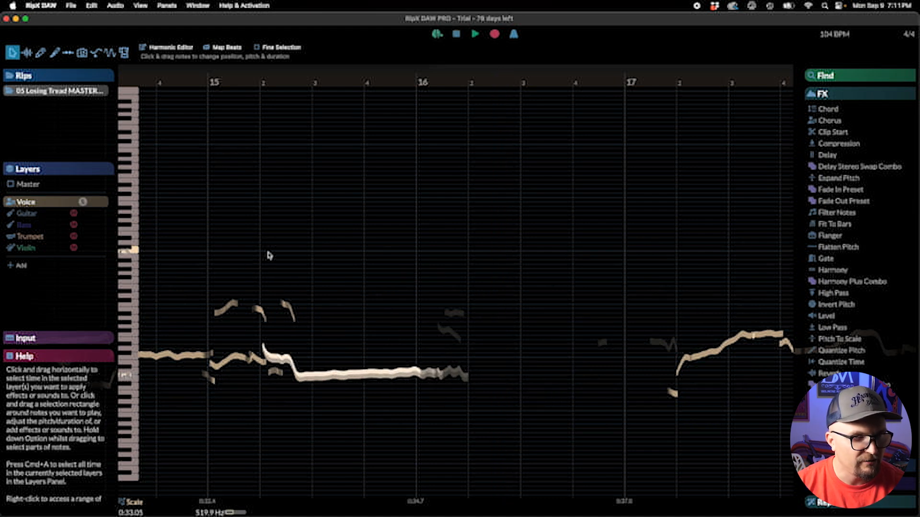
Step: Solo the Guitar layer instead of Voice and play it from just before beat 4 of bar 15
click(51, 216)
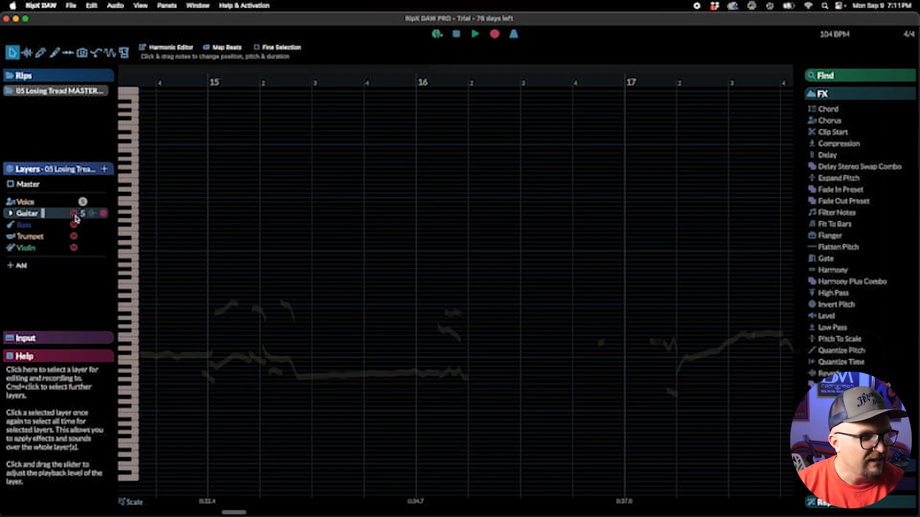
click(402, 165)
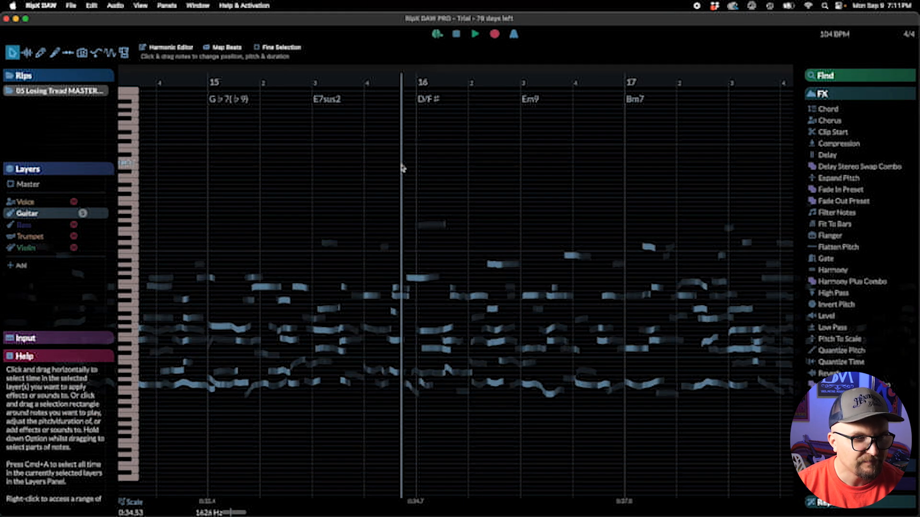
key(space)
key(space)
click(356, 172)
key(space)
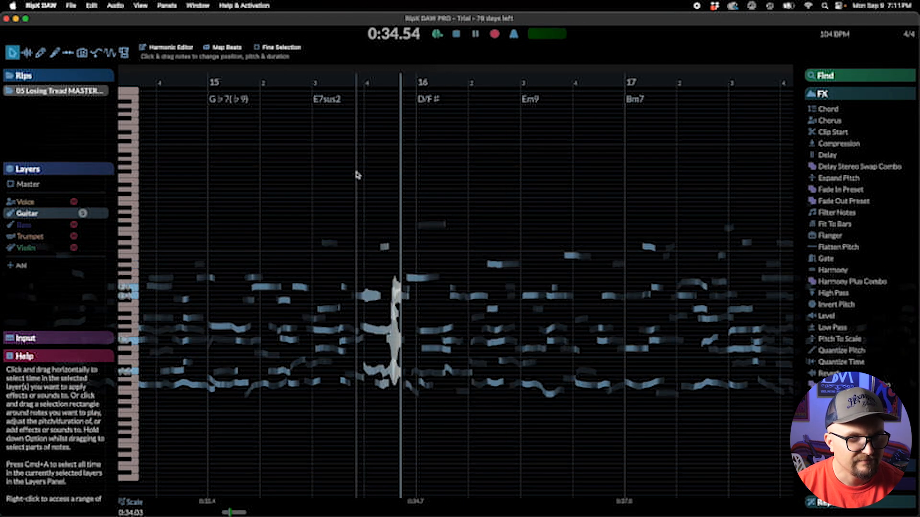
key(space)
key(space)
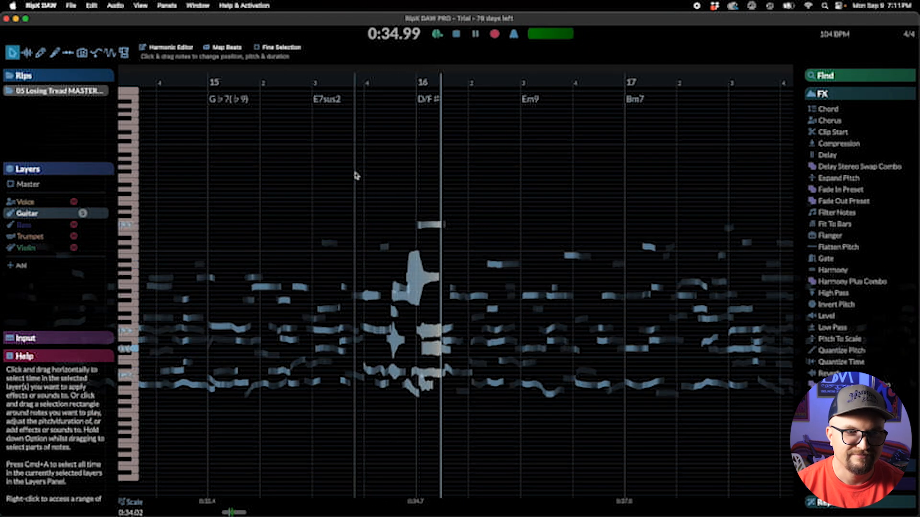
key(space)
Step: Raise the high guitar note after beat 2 of bar 16 to the pitch of the faint note at the bar's start, and audition it
click(489, 264)
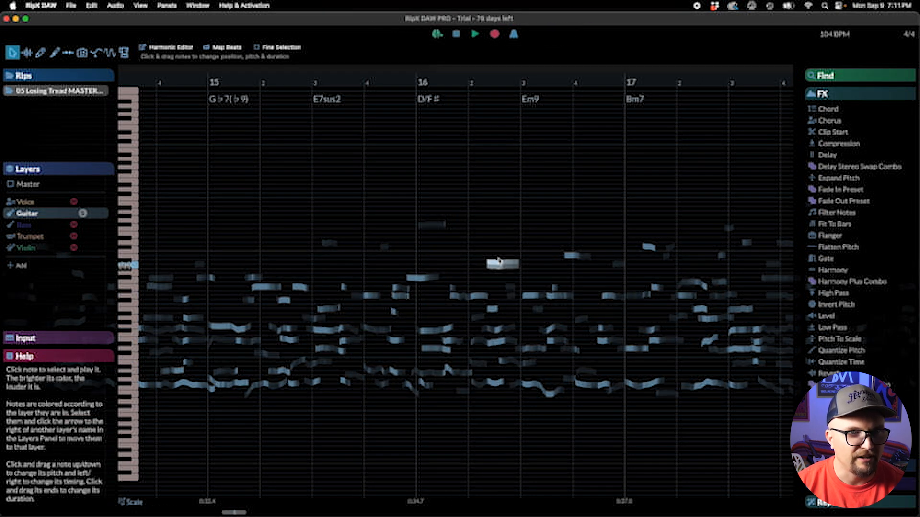
drag(500, 267, 497, 228)
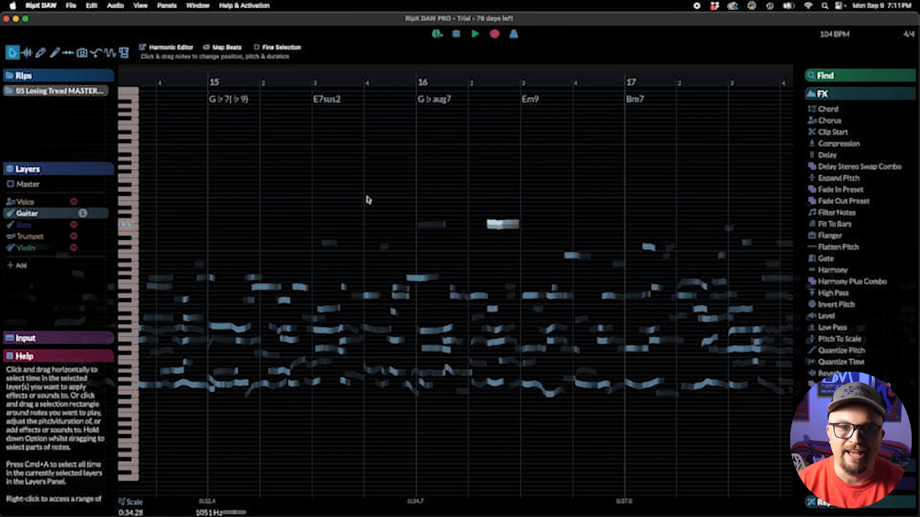
click(353, 198)
key(space)
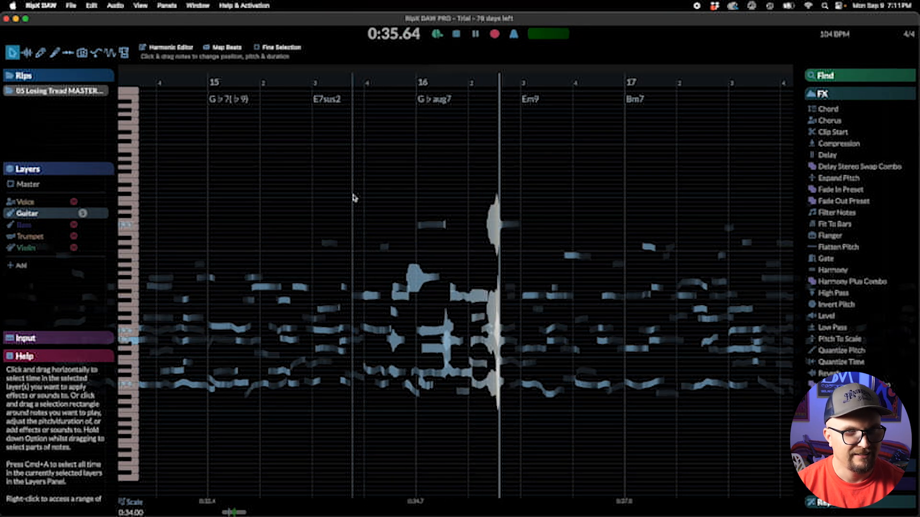
key(space)
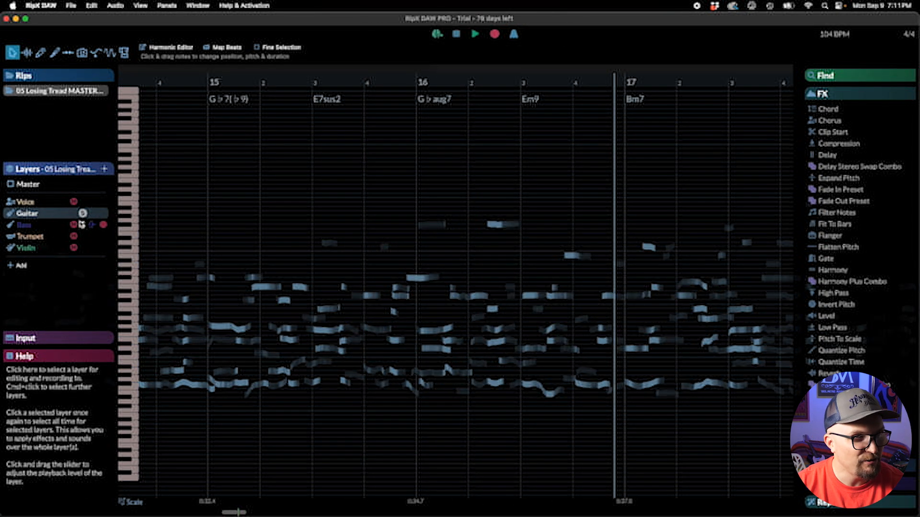
Step: Turn off the Guitar solo and play the full mix from between beats 2 and 3 of bar 15
click(282, 231)
key(space)
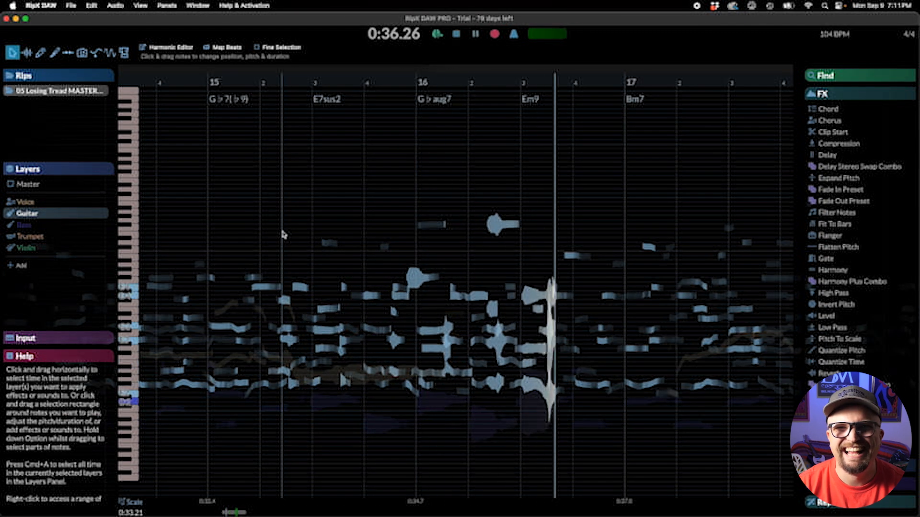
key(space)
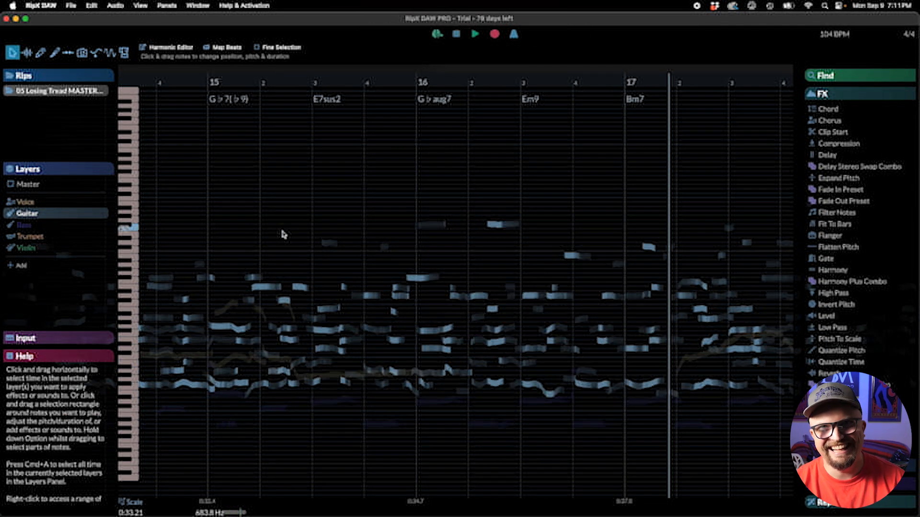